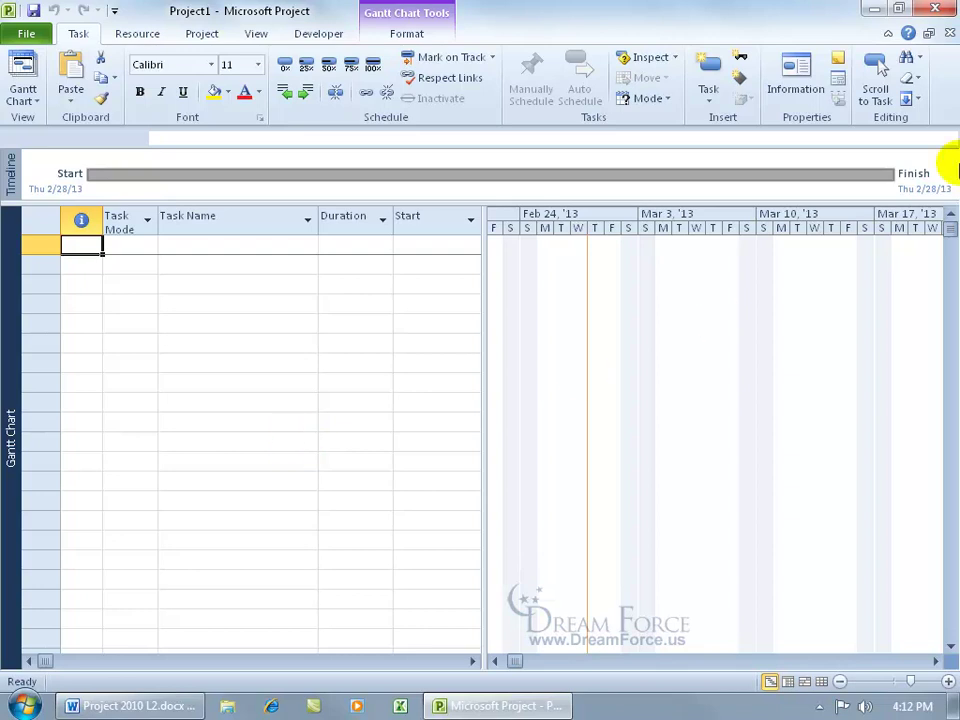
- Minimize Project and open Spiffy Task List.xlsx in Excel from the Exercises folder on the desktop
click(874, 10)
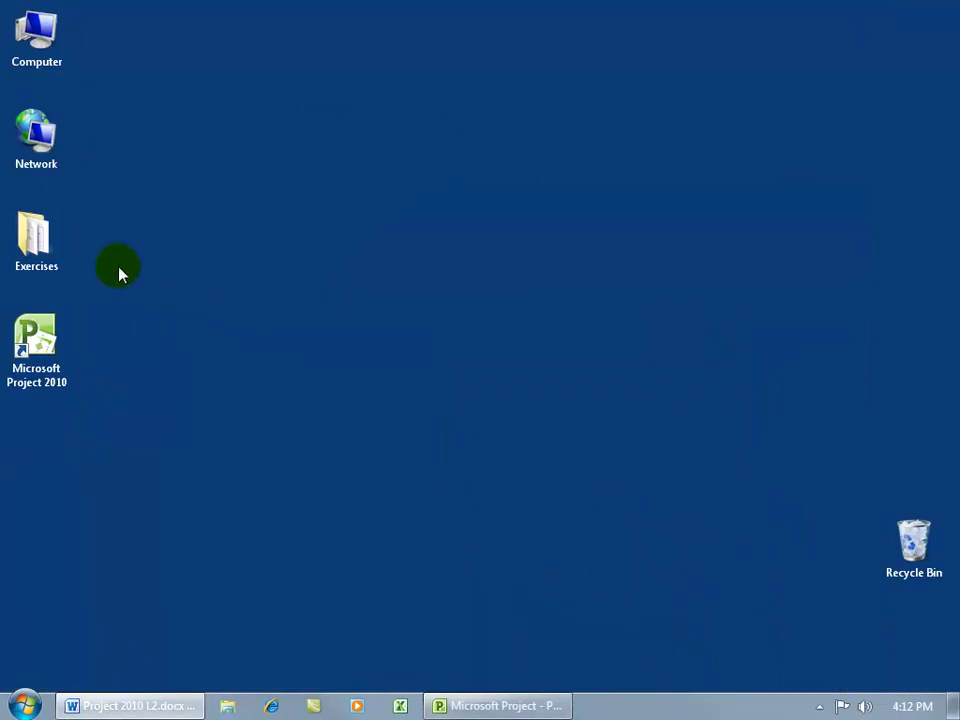
double_click(34, 238)
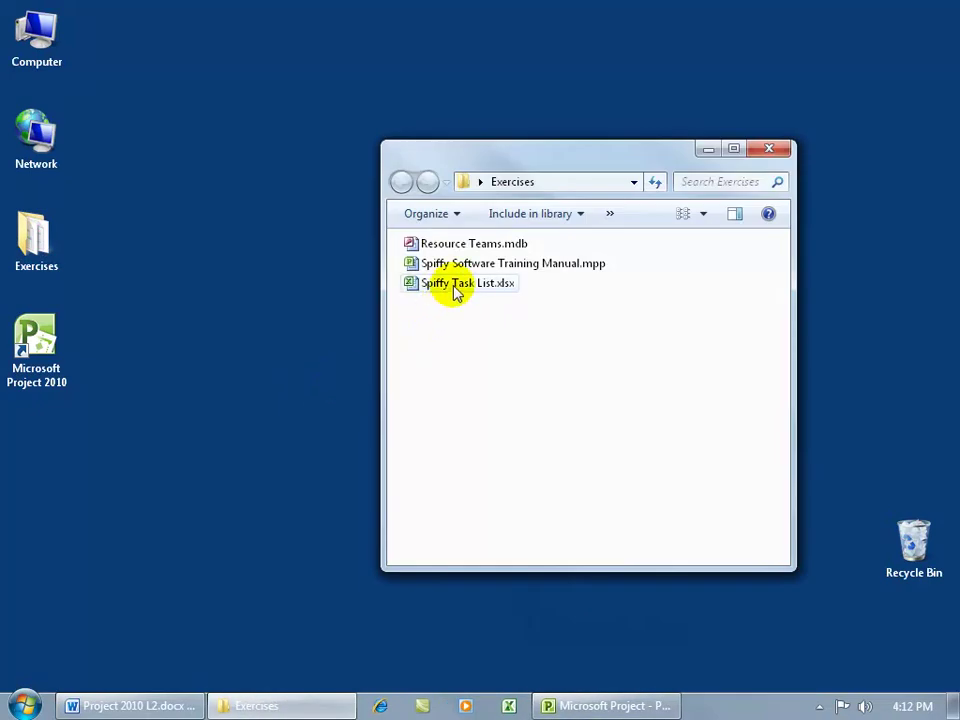
click(455, 287)
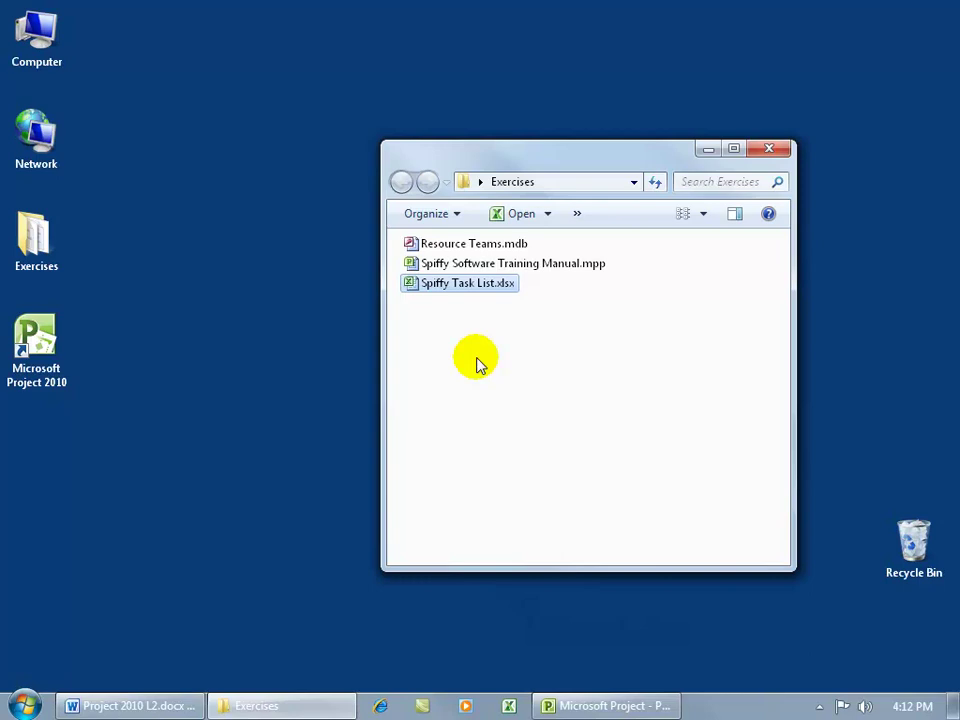
double_click(465, 285)
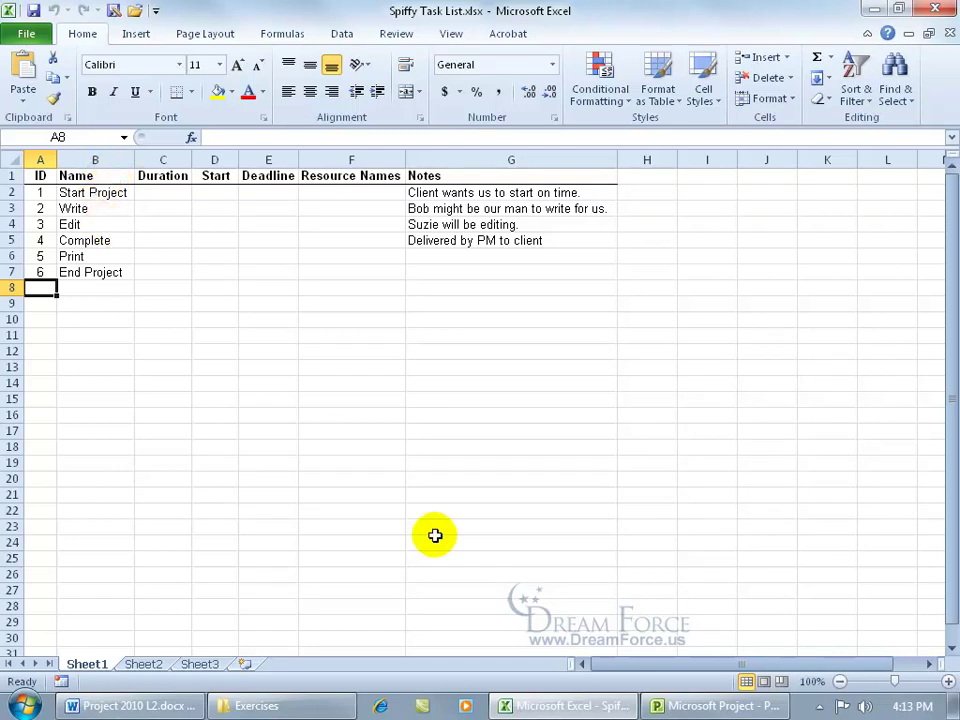
- Compare the blank project in Microsoft Project with Sheet1, Sheet2 and Sheet3 of the Excel task list, and close Excel
click(676, 706)
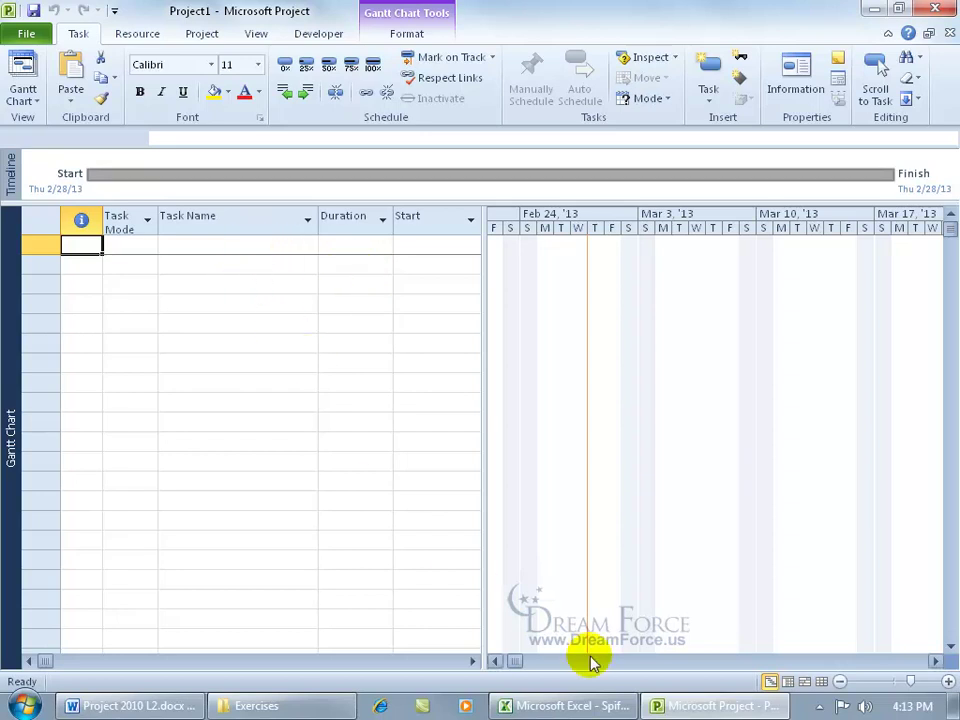
click(606, 704)
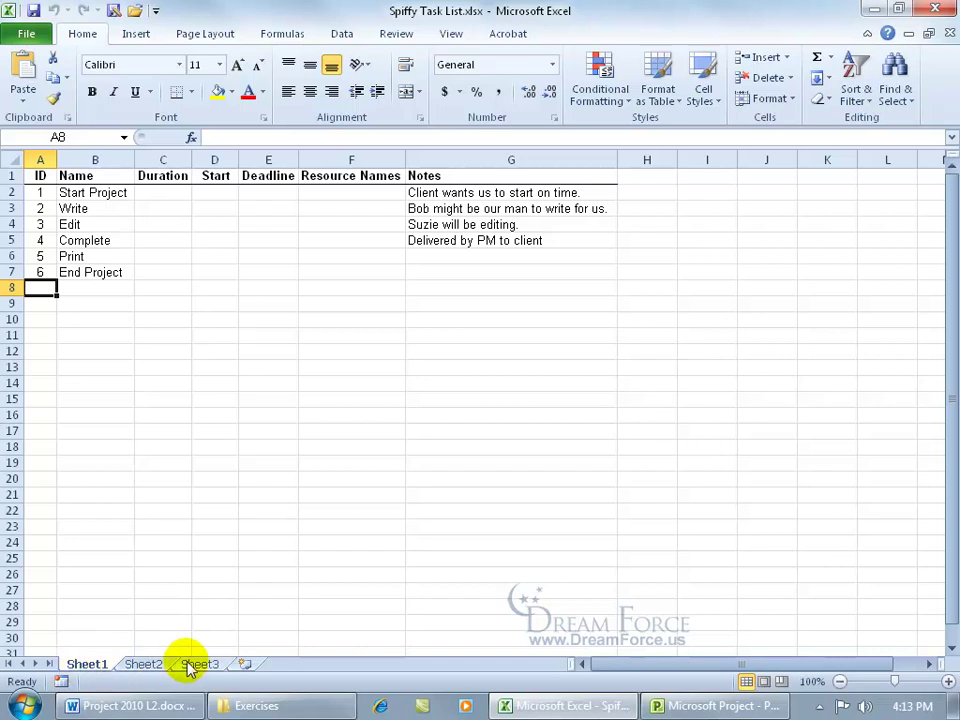
click(141, 664)
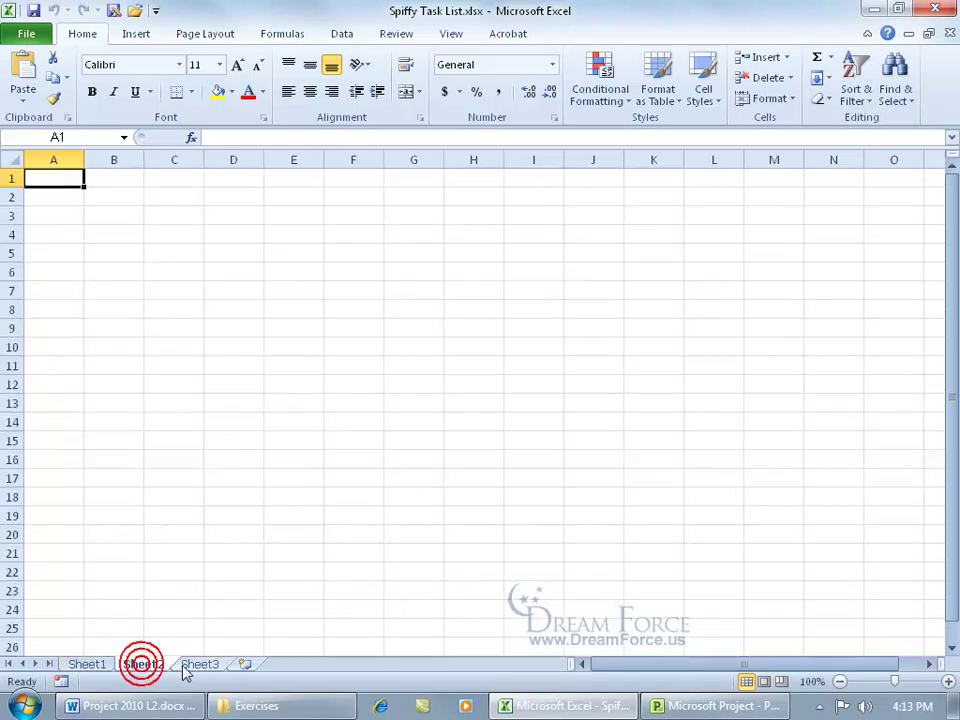
click(188, 664)
click(90, 664)
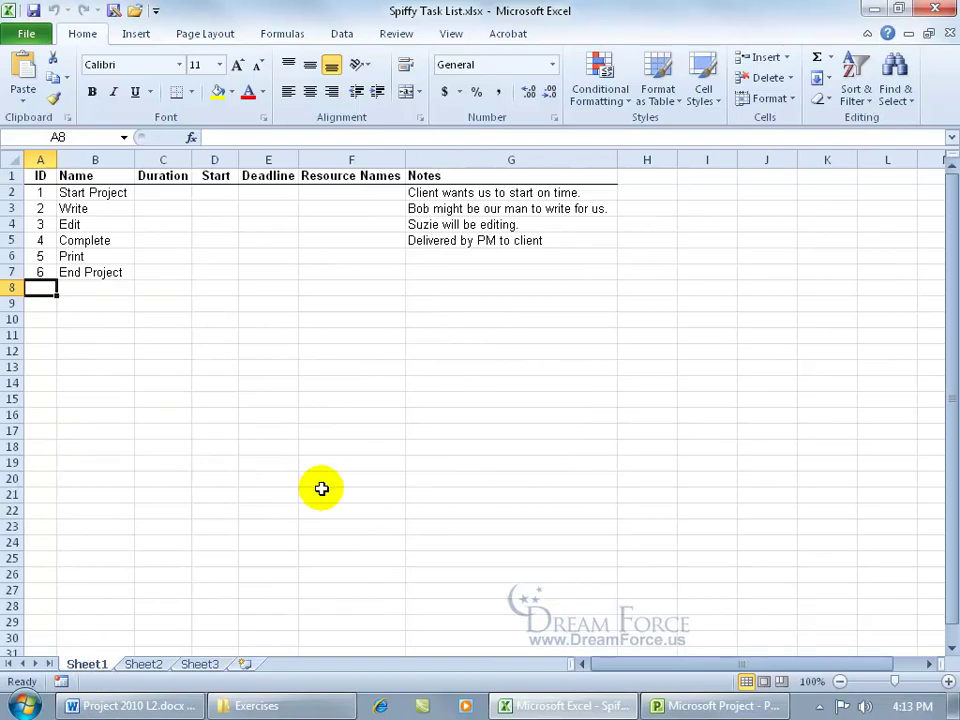
click(938, 9)
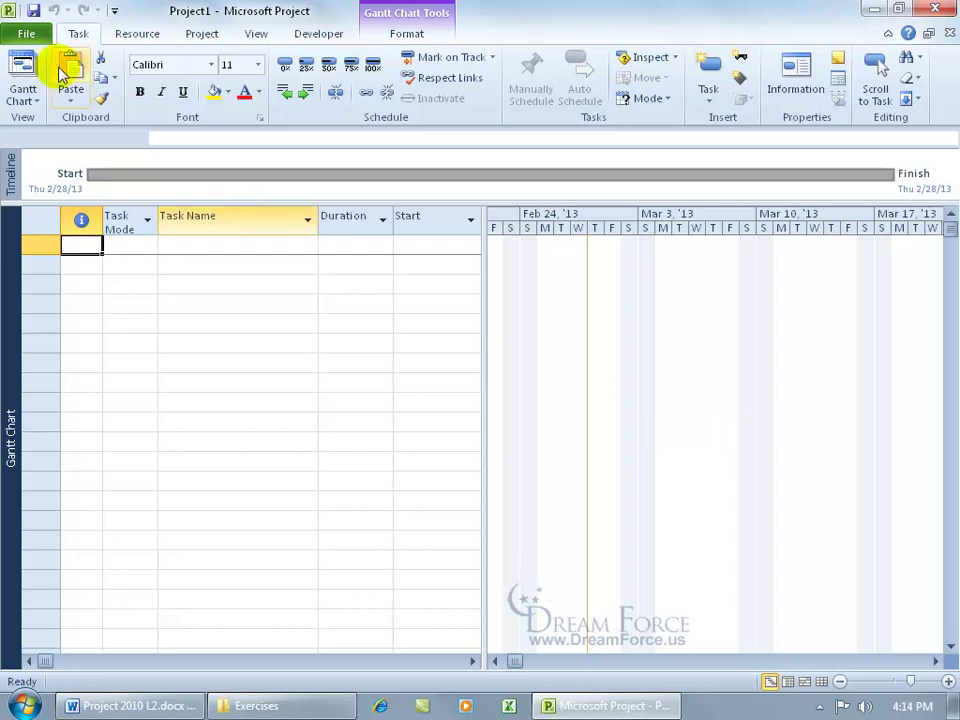
- Open Spiffy Task List.xlsx in Project from the desktop's Exercises folder, with the file type filter set to All Files
click(28, 34)
click(53, 120)
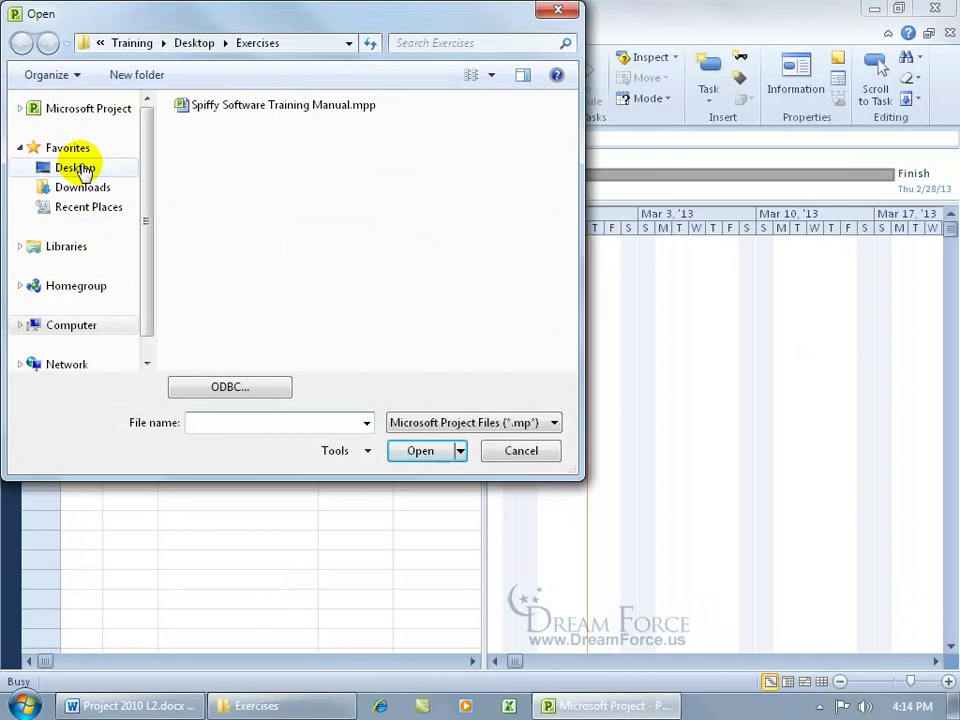
click(78, 168)
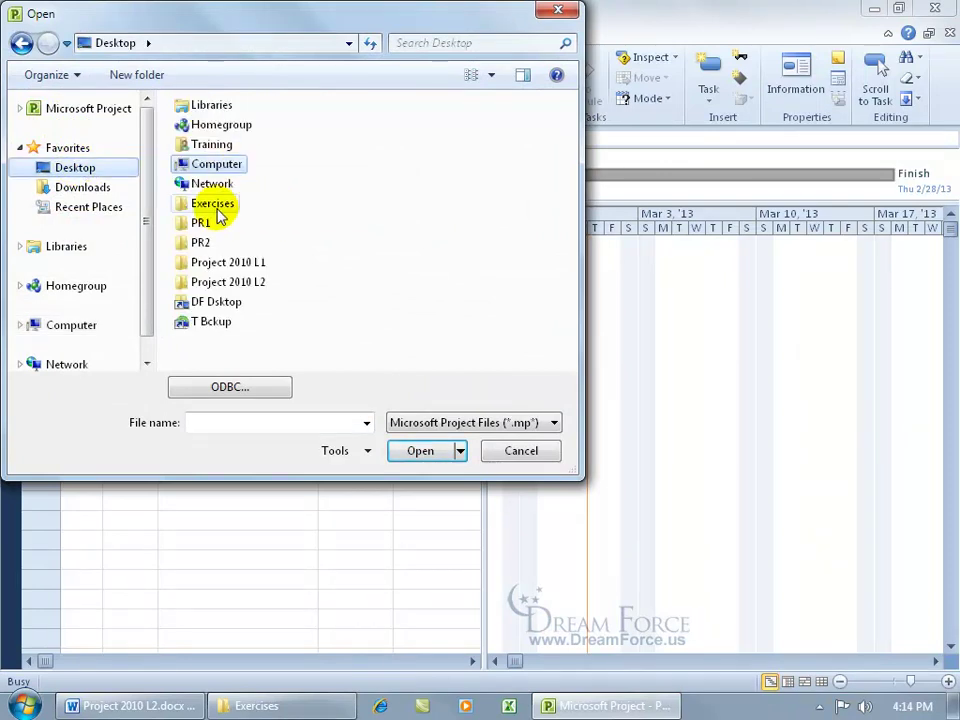
double_click(212, 205)
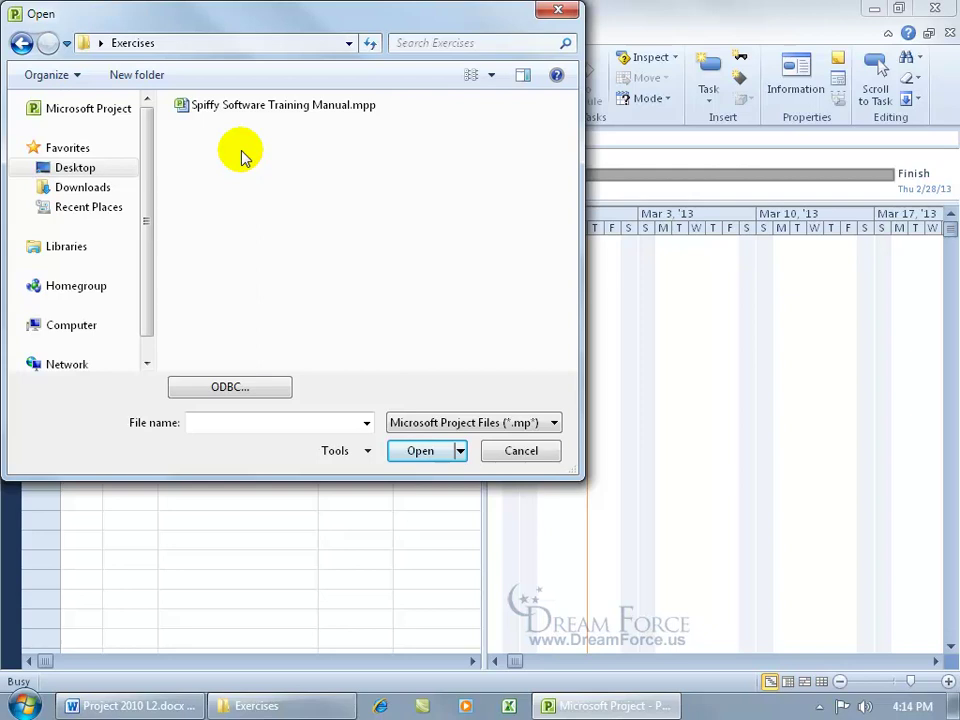
click(428, 421)
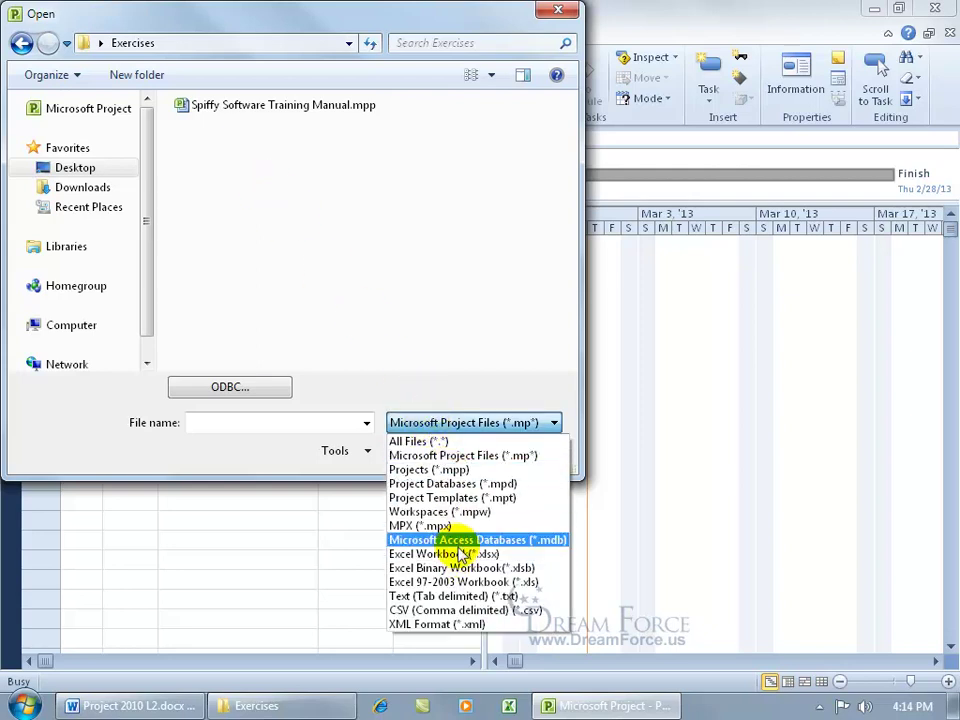
click(428, 441)
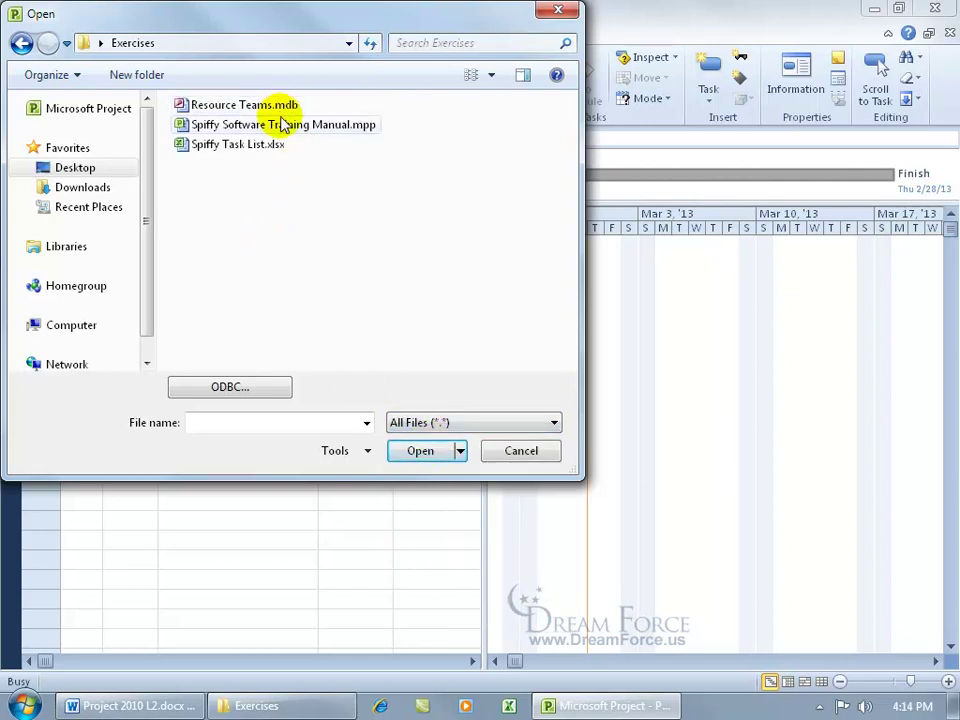
click(245, 147)
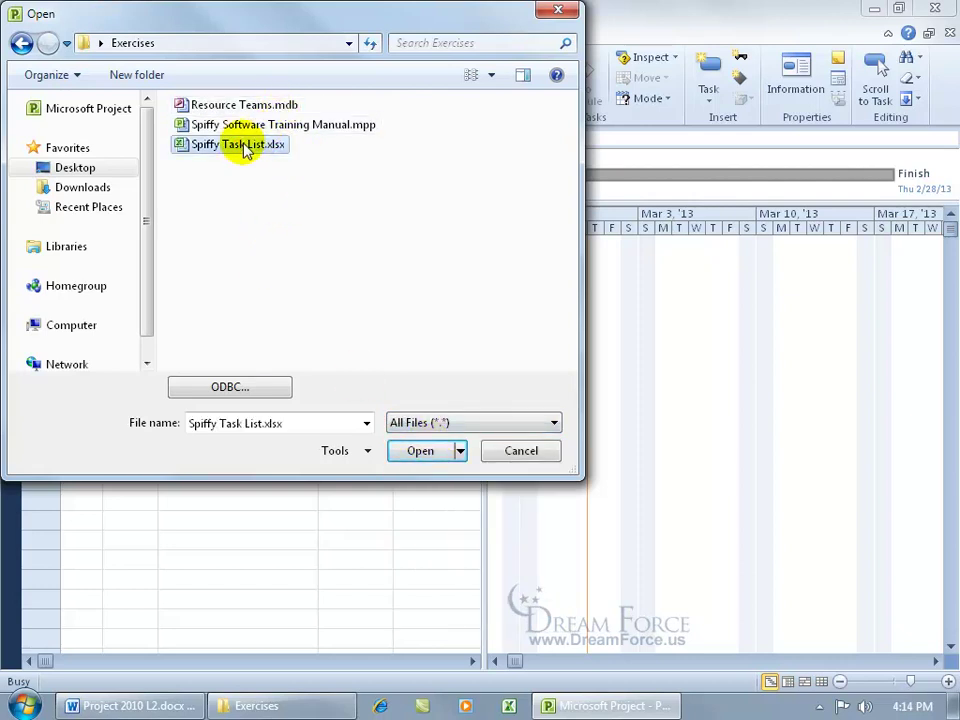
double_click(212, 147)
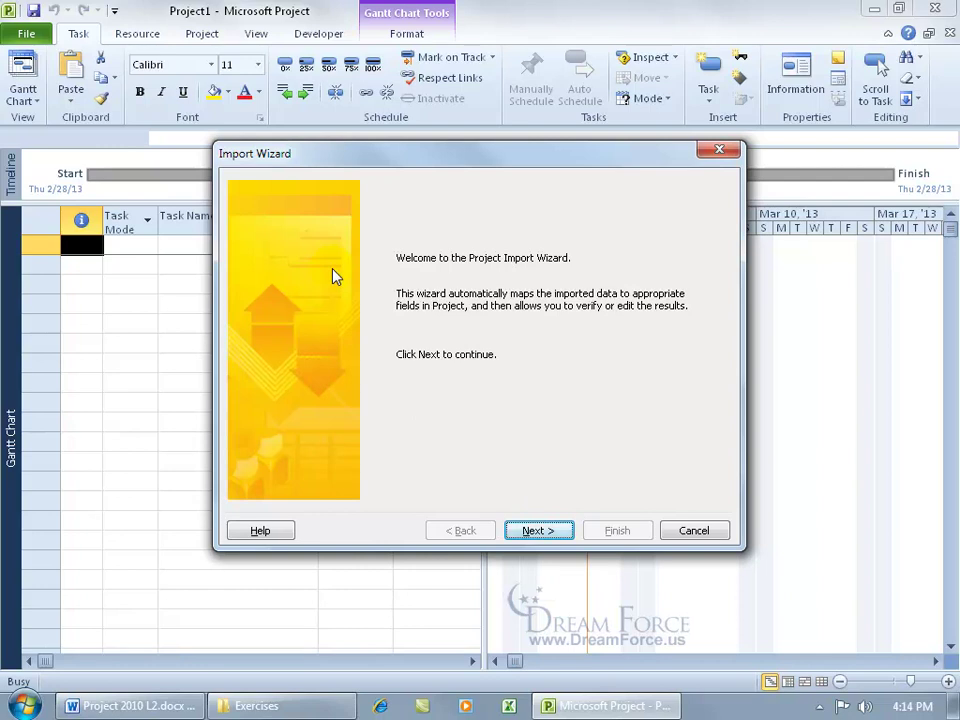
- Set the Import Wizard to use a new map and append the data to the active project
click(536, 531)
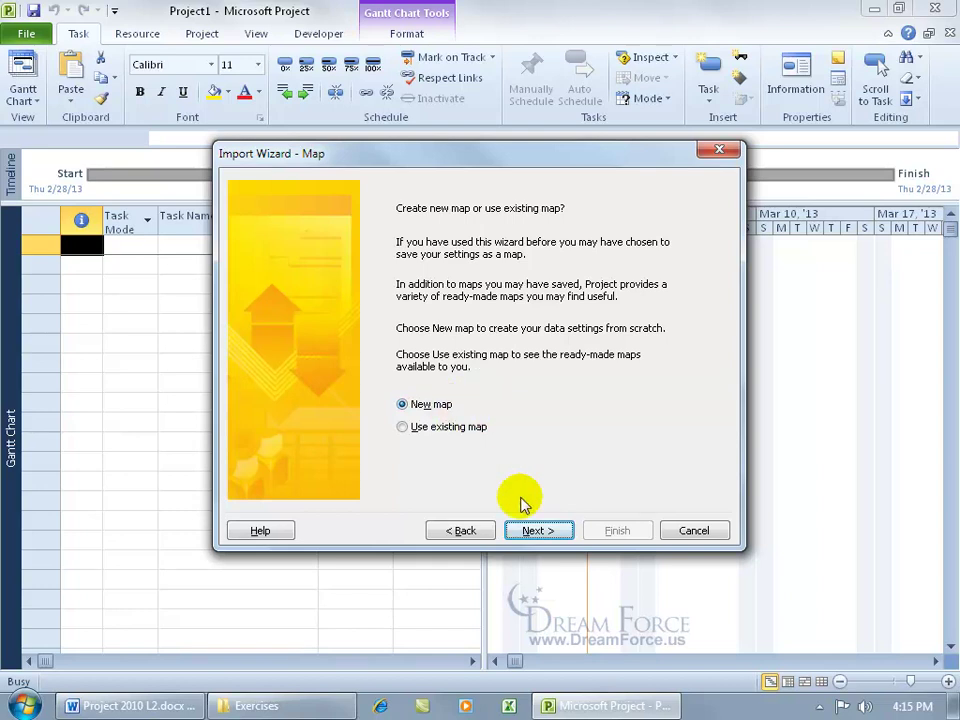
click(537, 531)
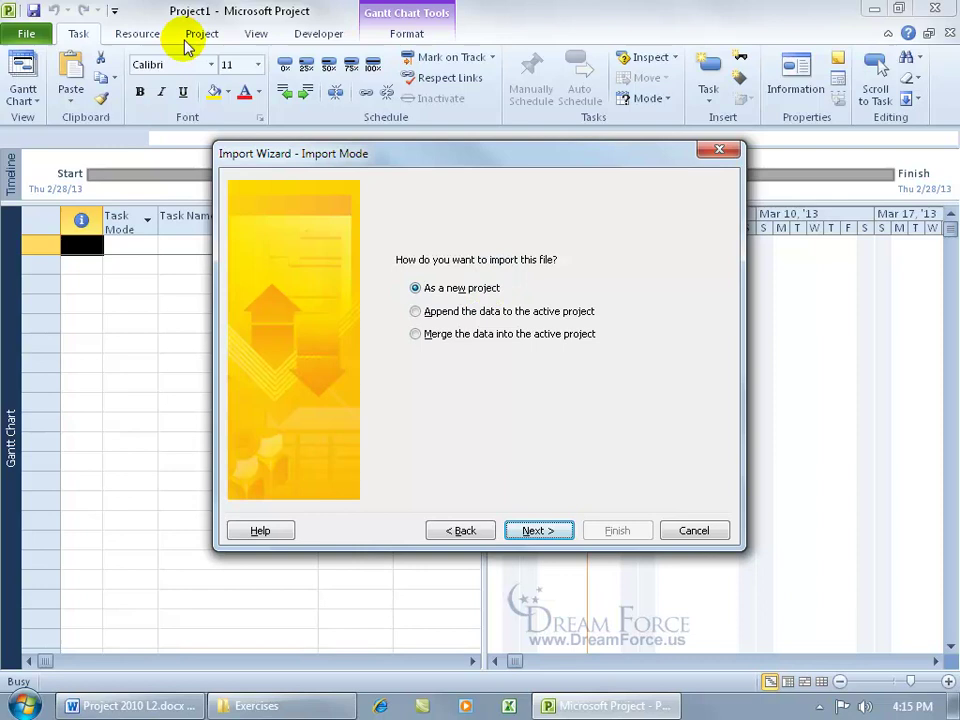
click(416, 312)
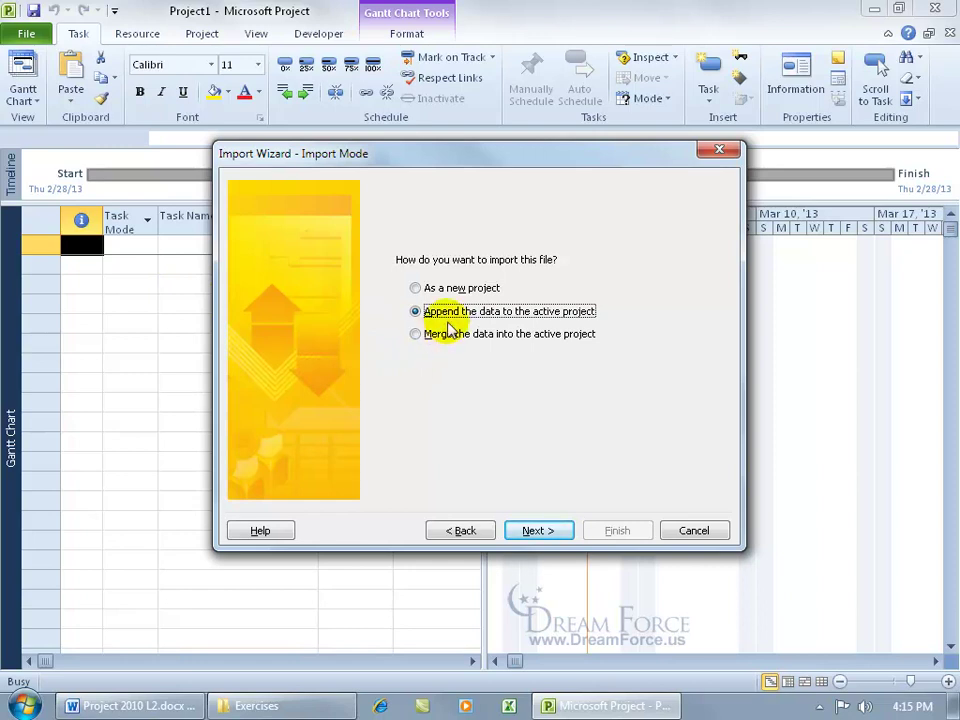
click(545, 531)
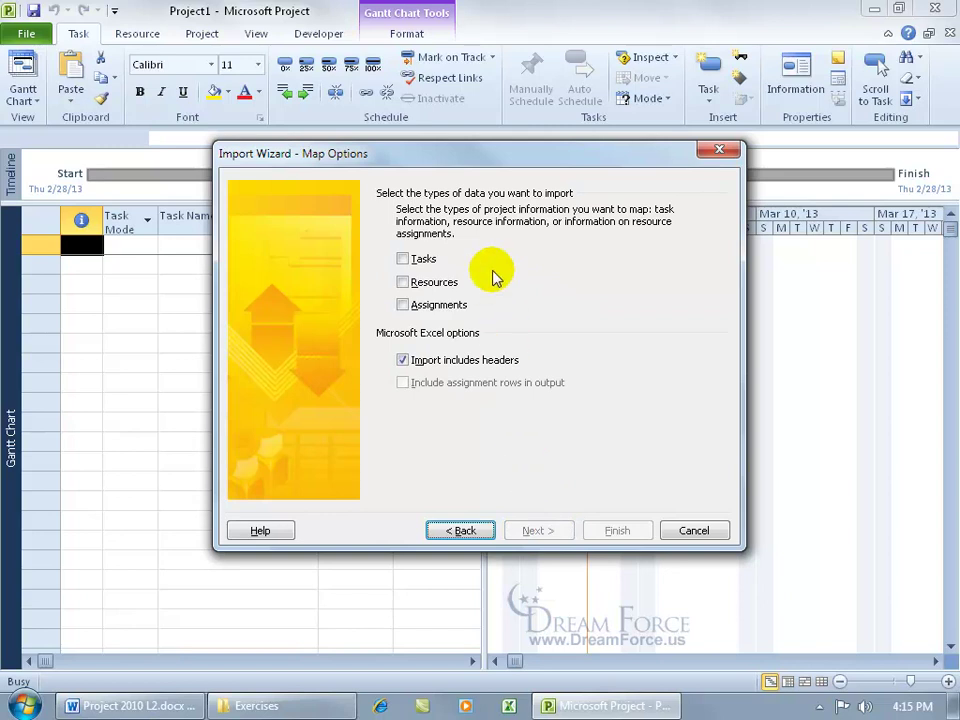
- Choose Tasks as the data type to import, with headers included, and set Sheet1 as the source worksheet
click(403, 259)
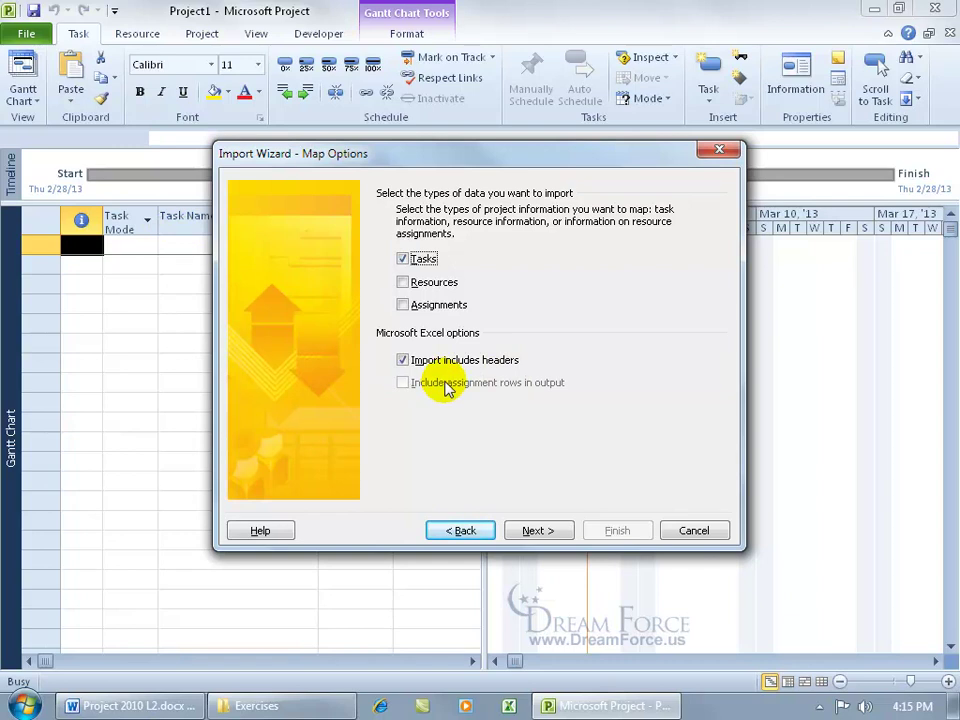
click(537, 530)
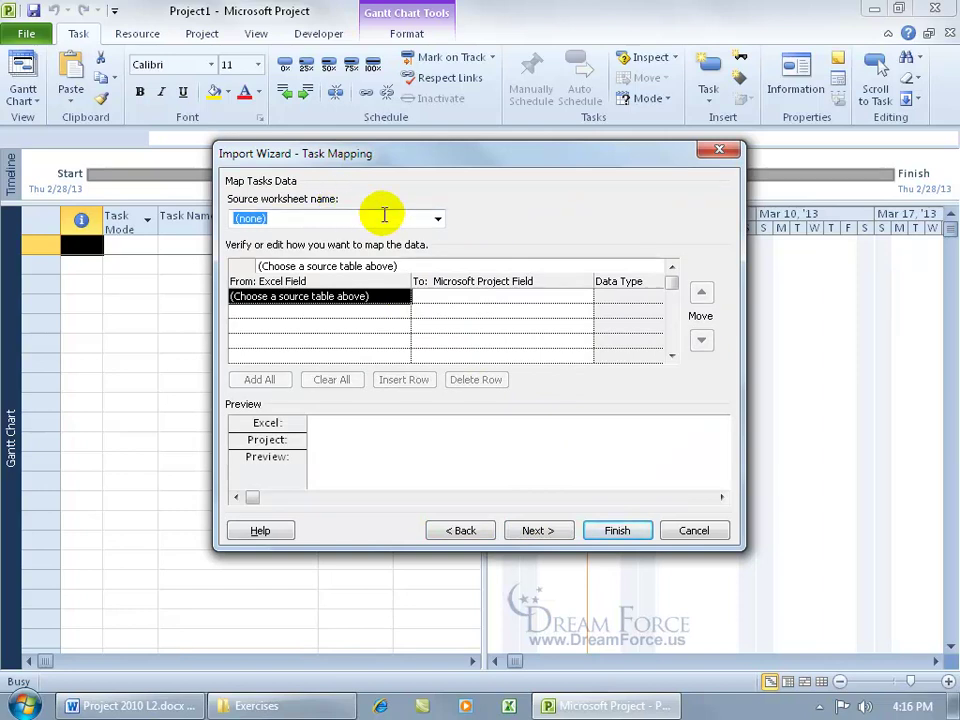
click(438, 220)
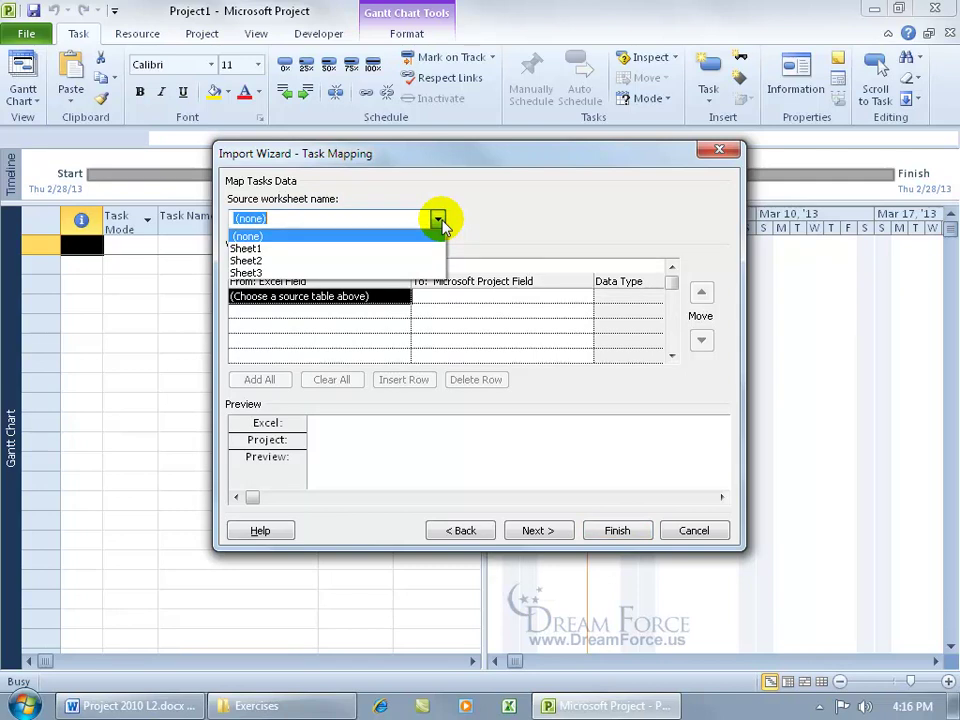
click(332, 260)
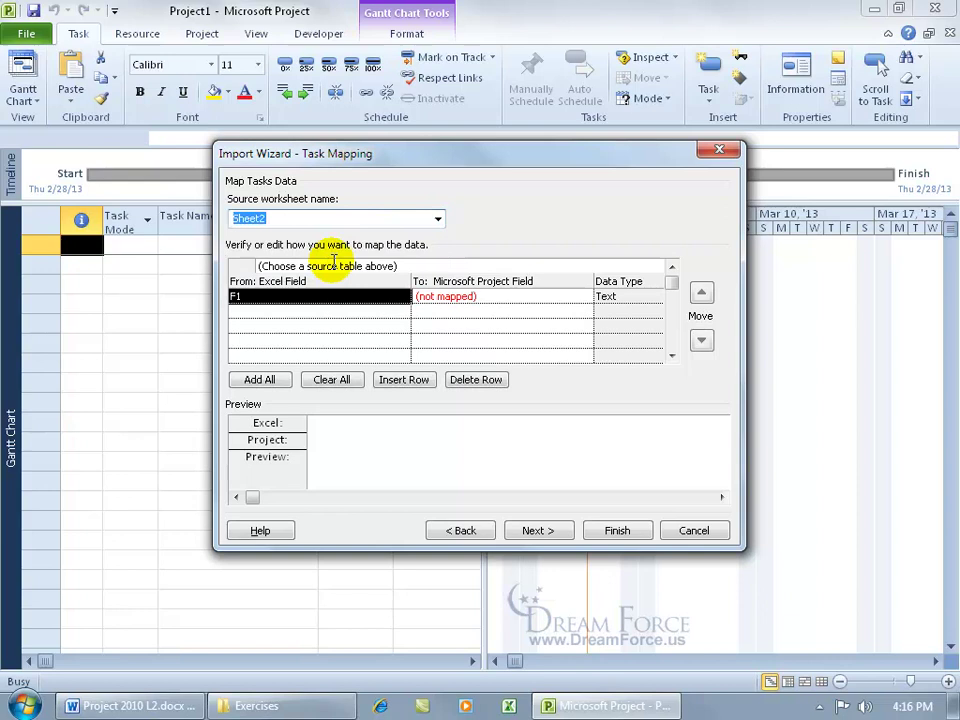
click(437, 219)
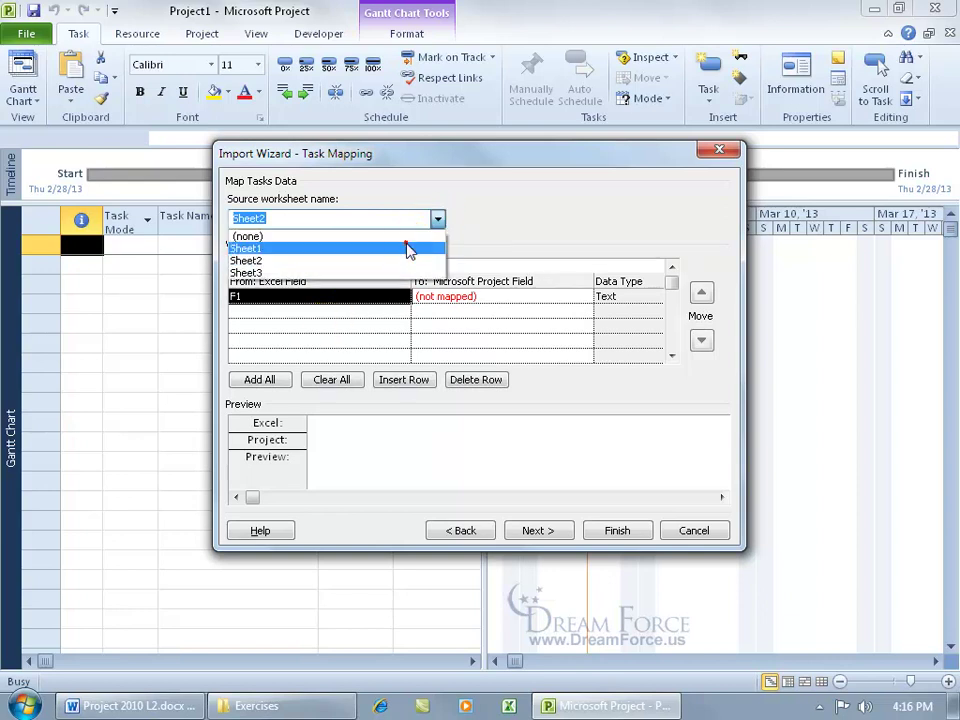
click(420, 248)
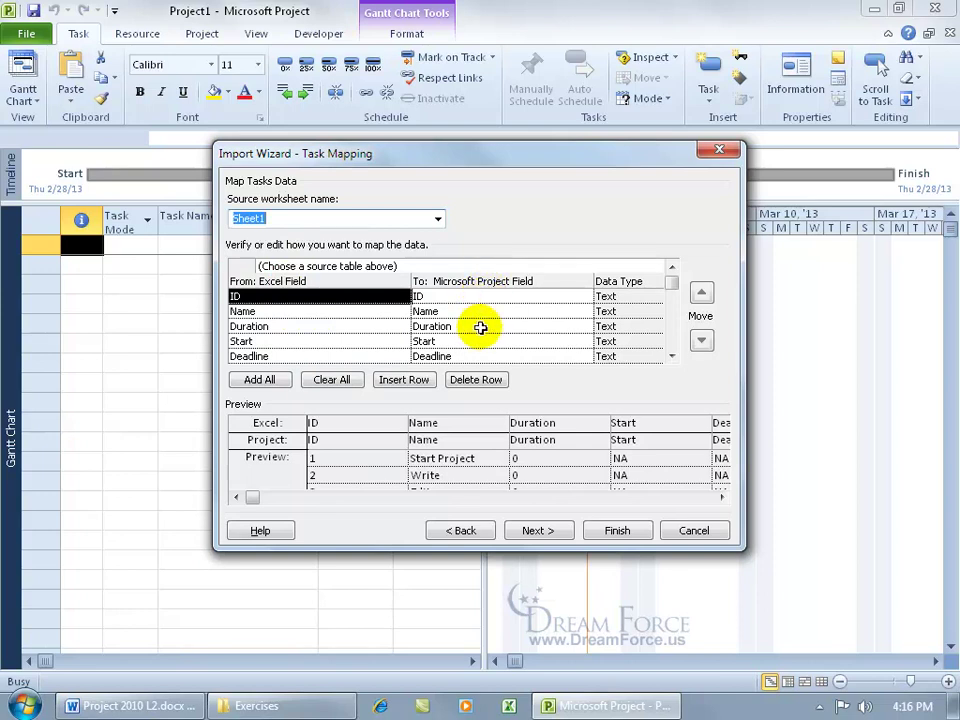
- Examine how the Excel fields are mapped to Project fields and check all columns of the import preview
click(373, 312)
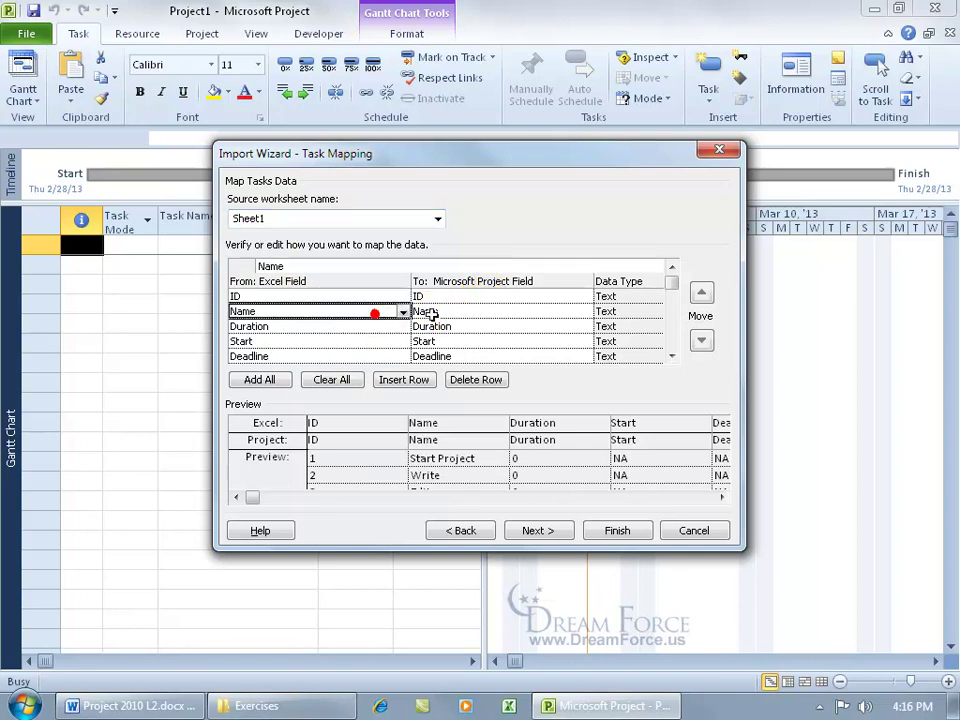
click(458, 312)
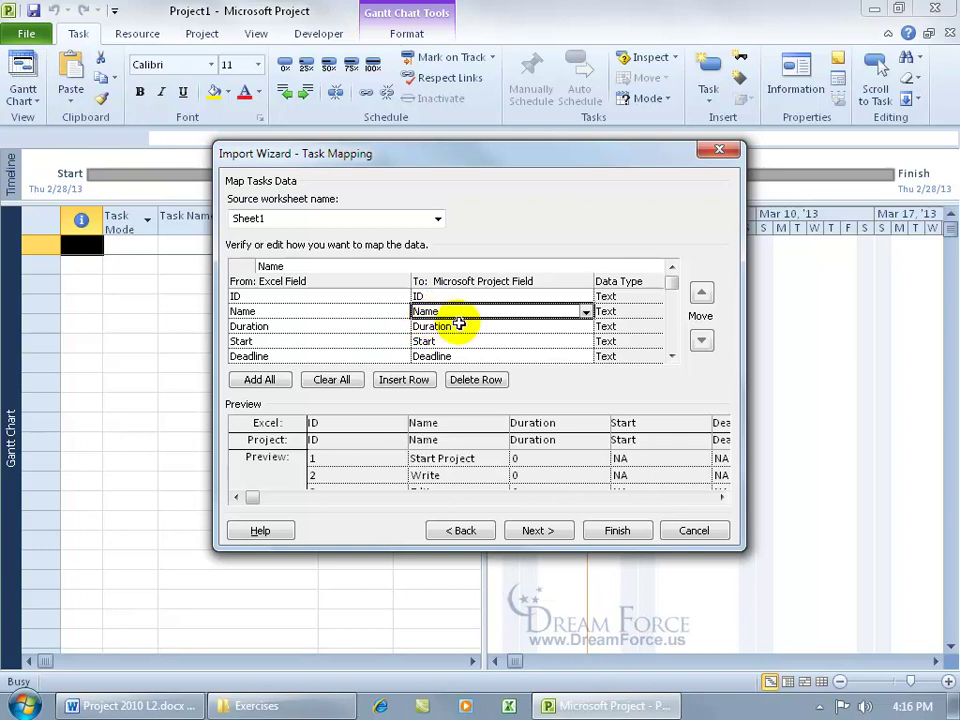
click(672, 357)
click(673, 358)
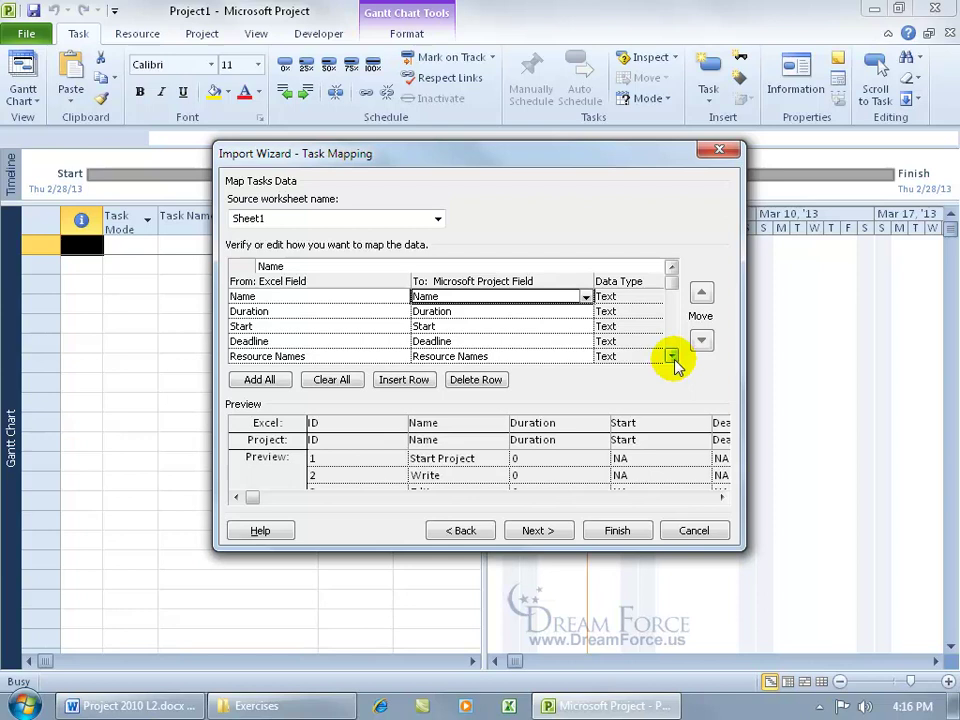
click(673, 358)
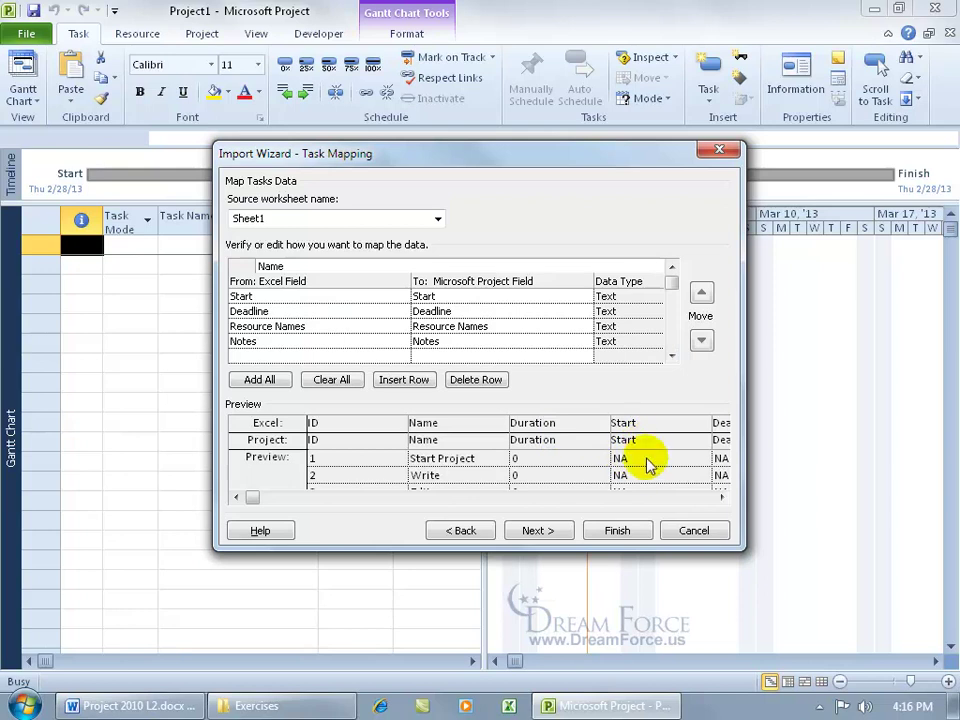
click(722, 497)
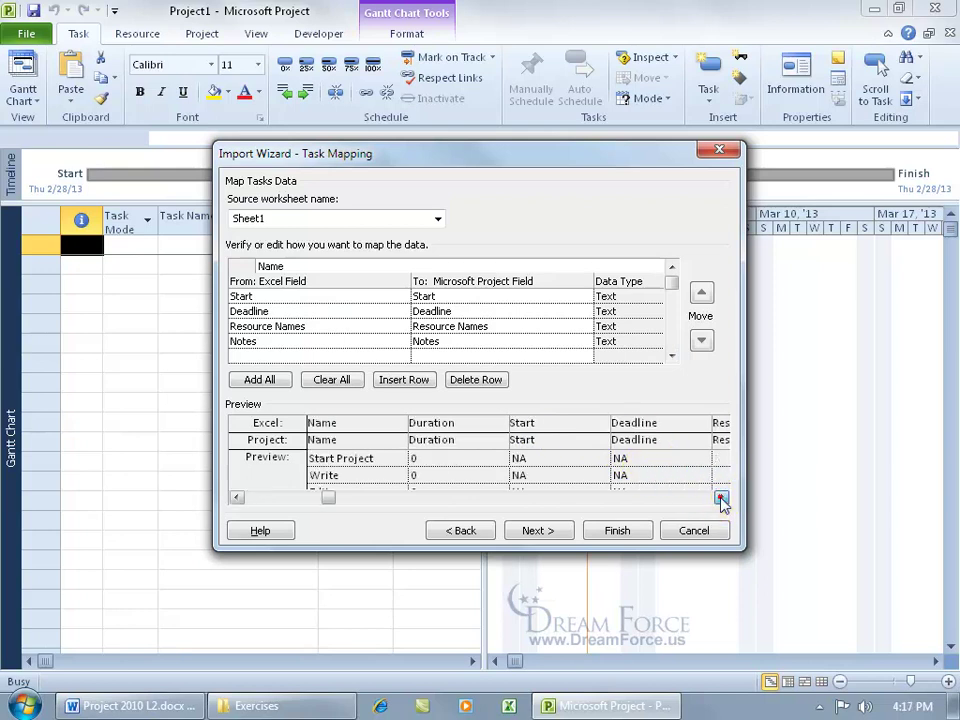
click(722, 497)
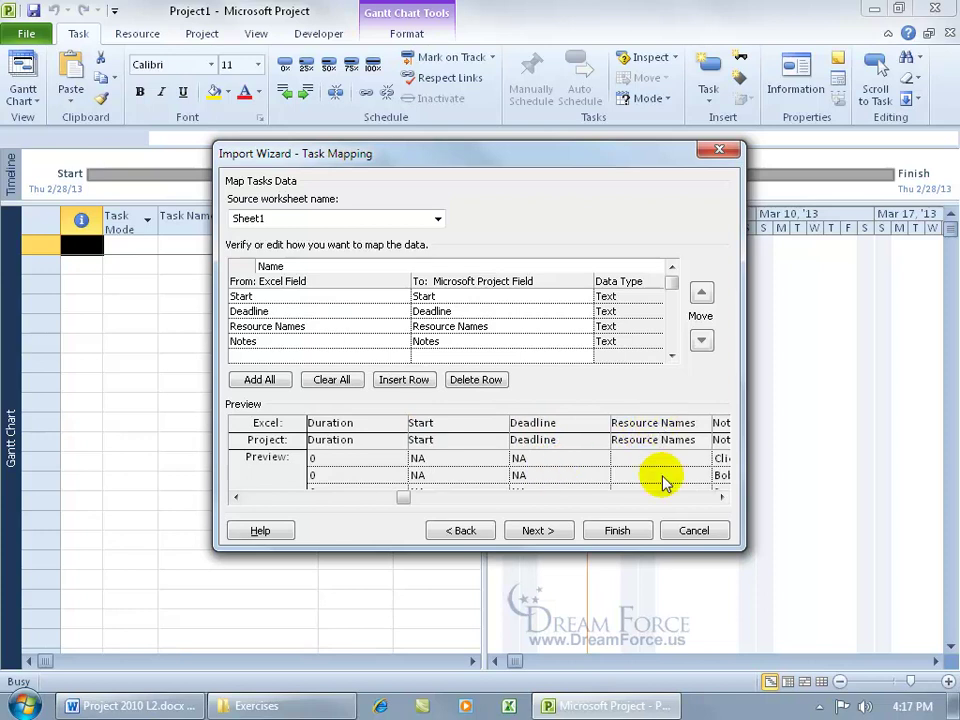
click(720, 497)
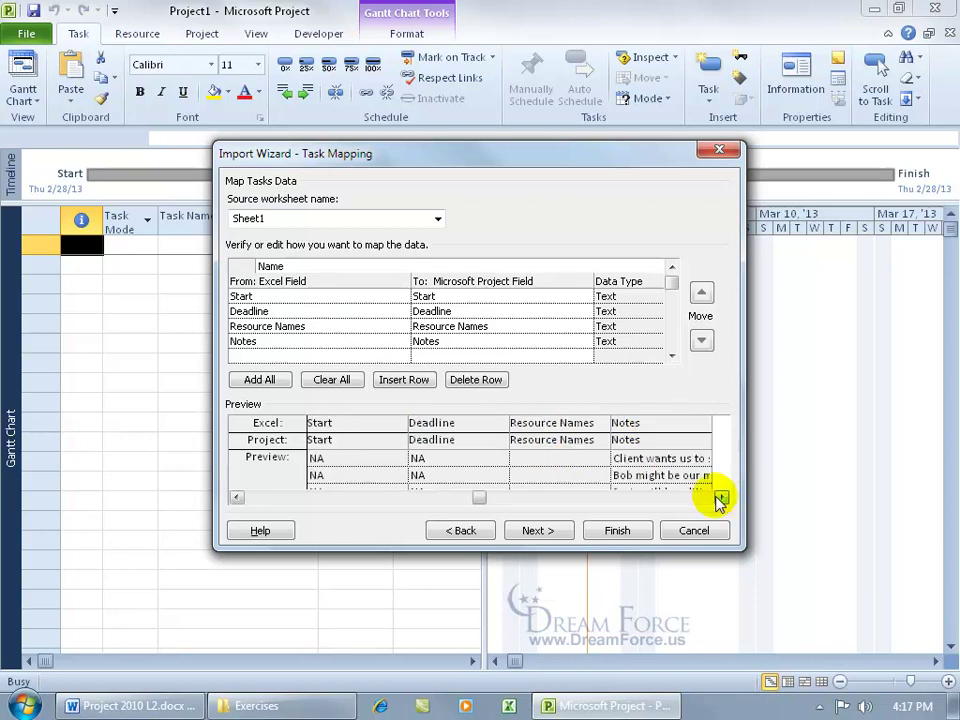
click(243, 497)
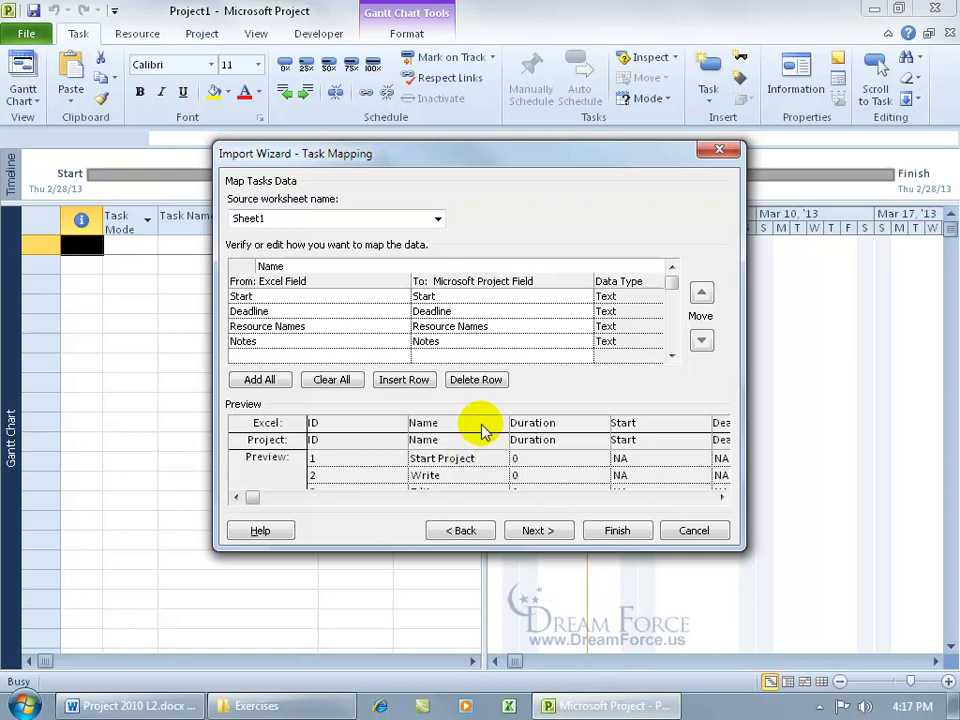
click(673, 267)
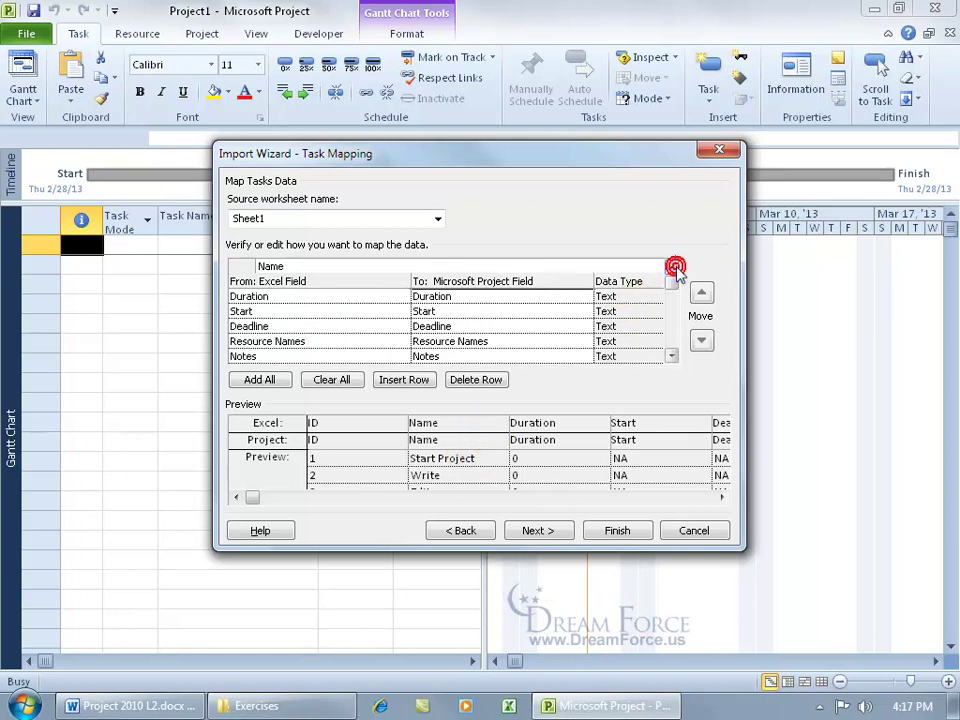
- Try removing the Duration, Start, Deadline and Resource Names rows from the task mapping, visit the end of the map definition, and return to the mapping
click(673, 267)
click(673, 267)
click(675, 265)
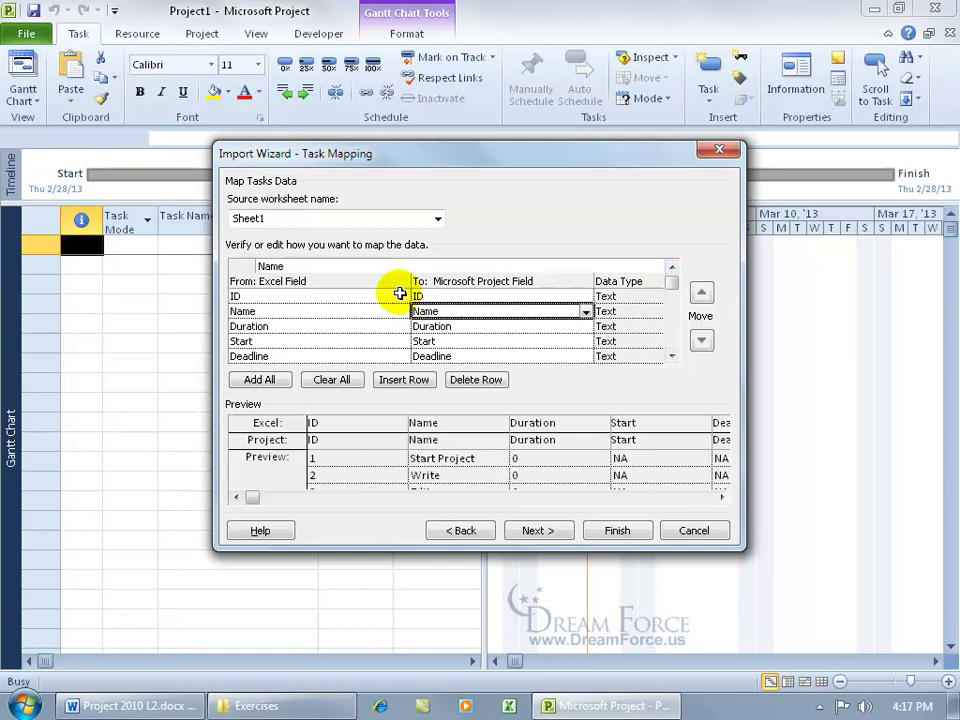
click(253, 326)
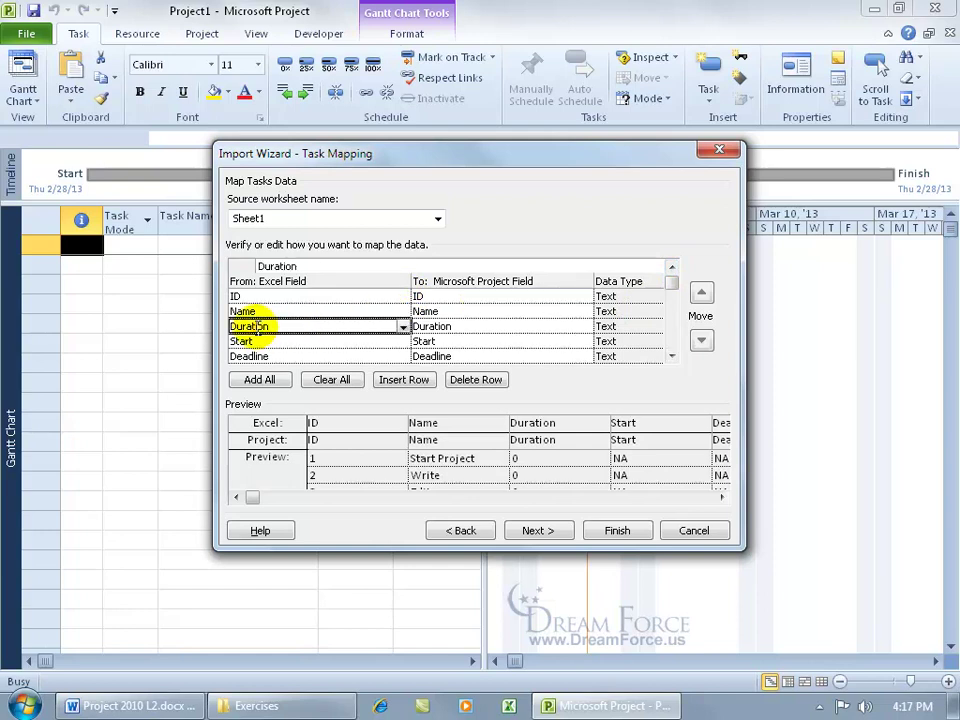
click(476, 380)
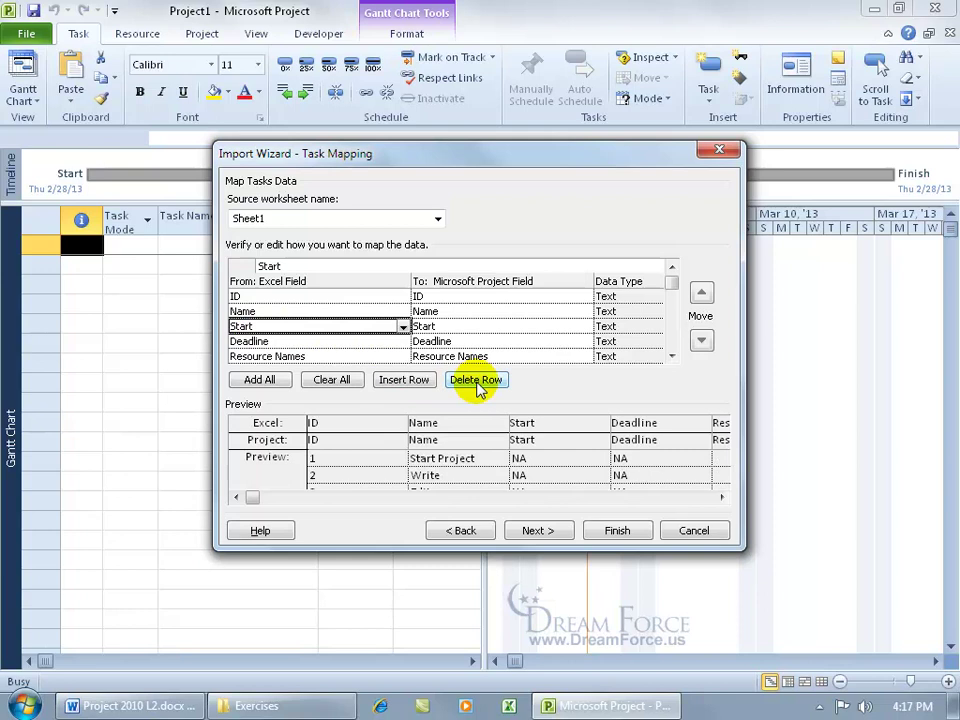
click(476, 380)
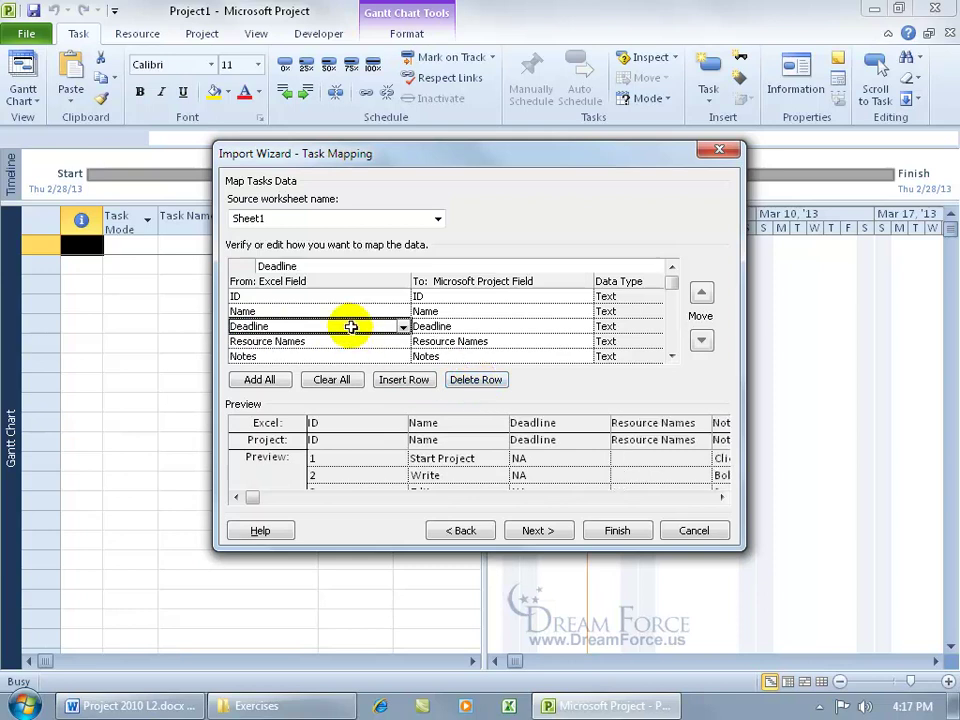
key(Delete)
key(Delete)
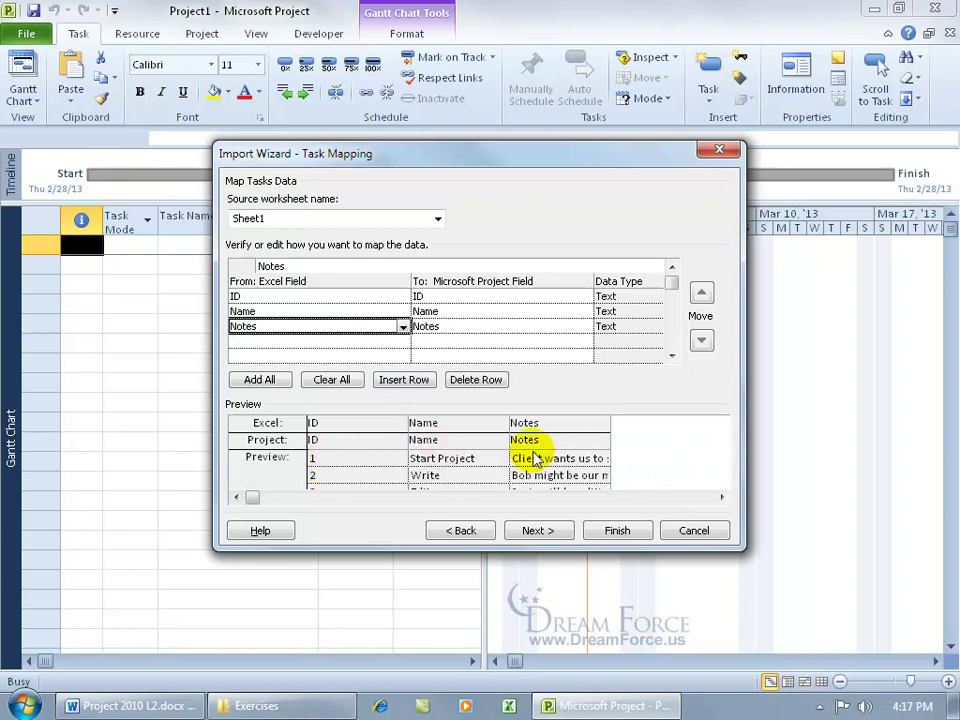
click(536, 531)
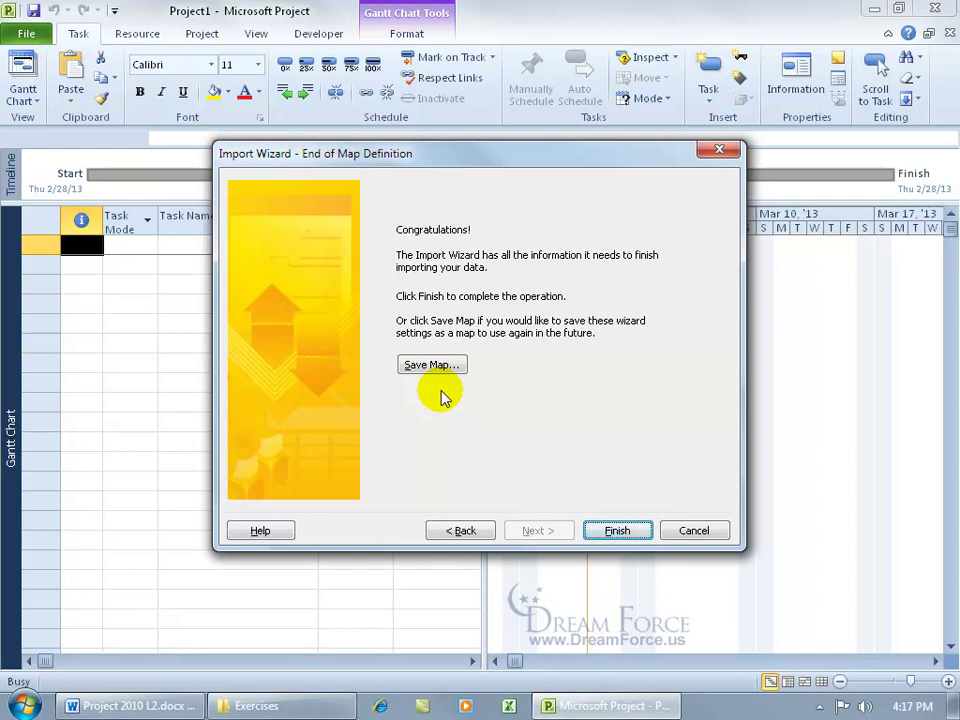
click(461, 530)
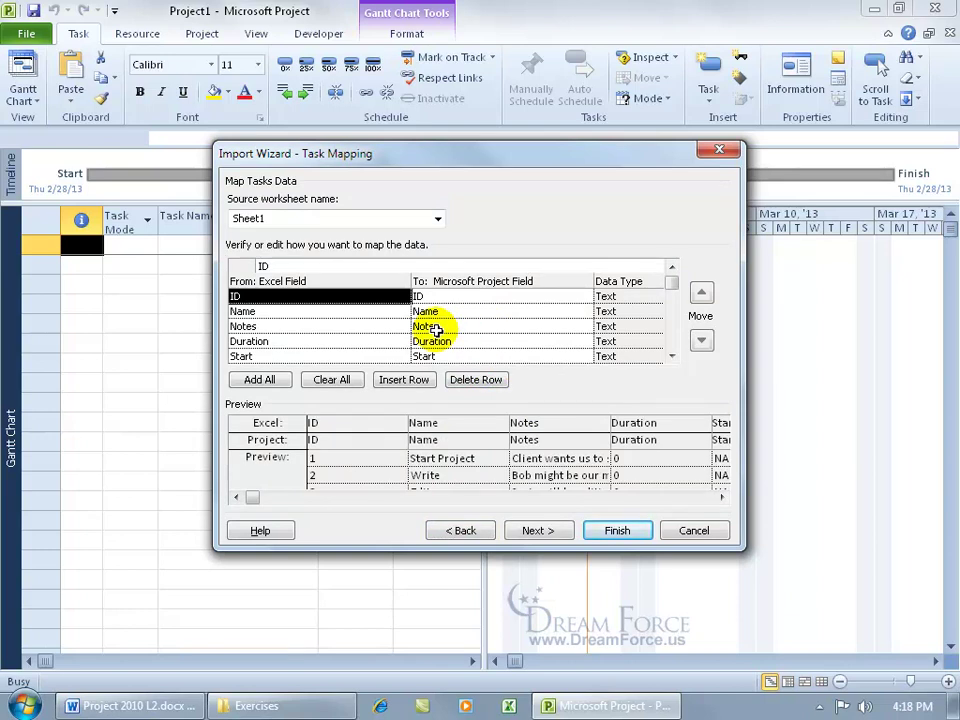
- Delete the Duration, Start, Deadline and Resource Names rows from the task mapping, keeping ID, Name and Notes, and finish the import
click(274, 341)
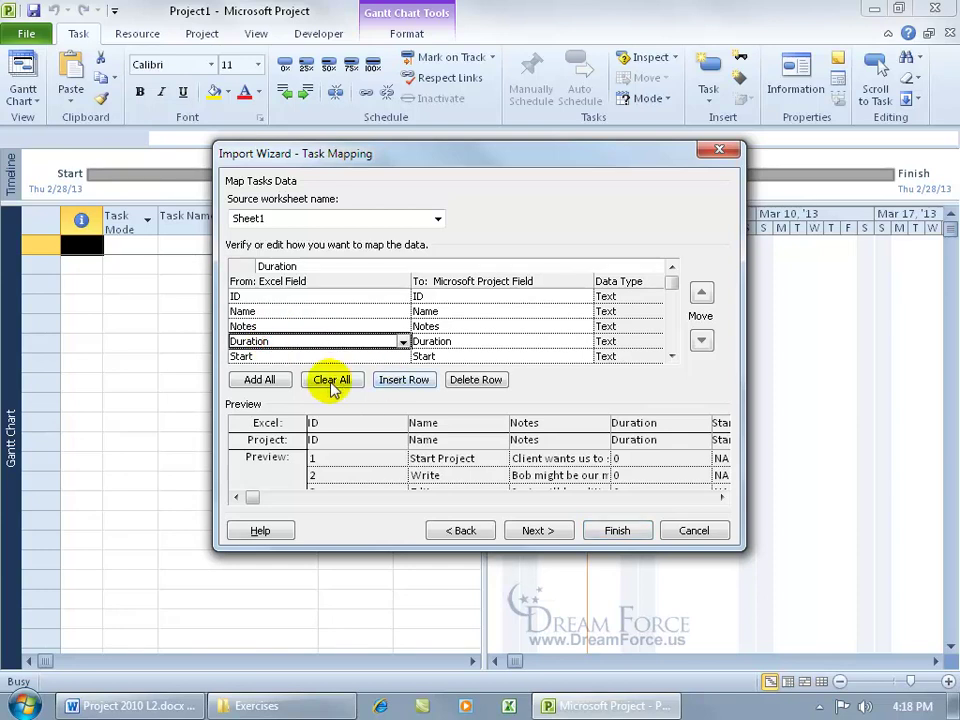
click(461, 381)
click(460, 381)
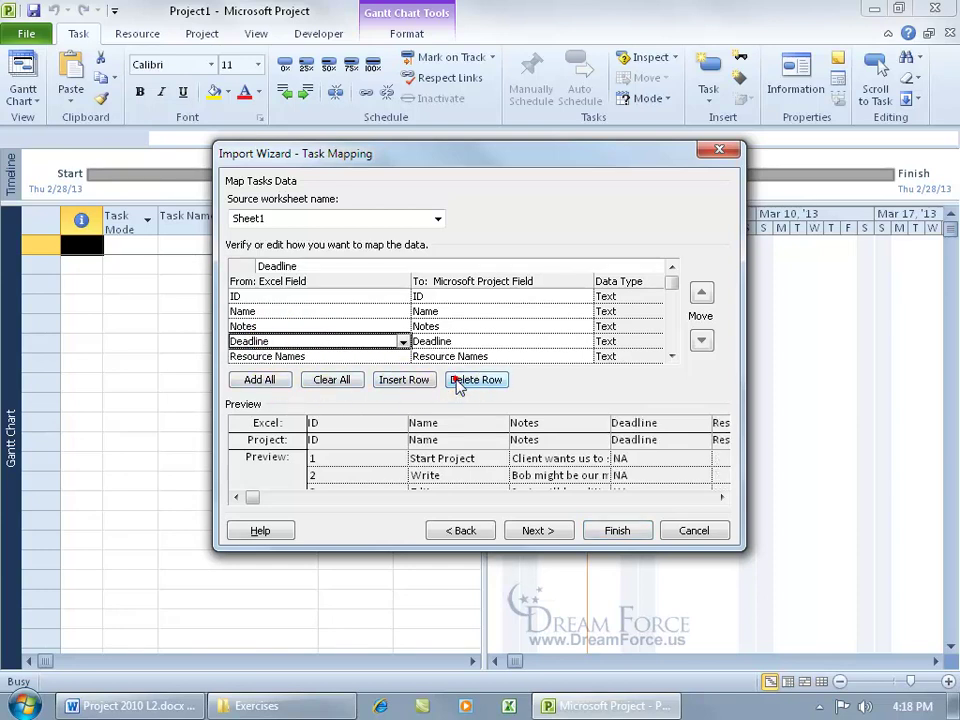
click(458, 381)
click(461, 381)
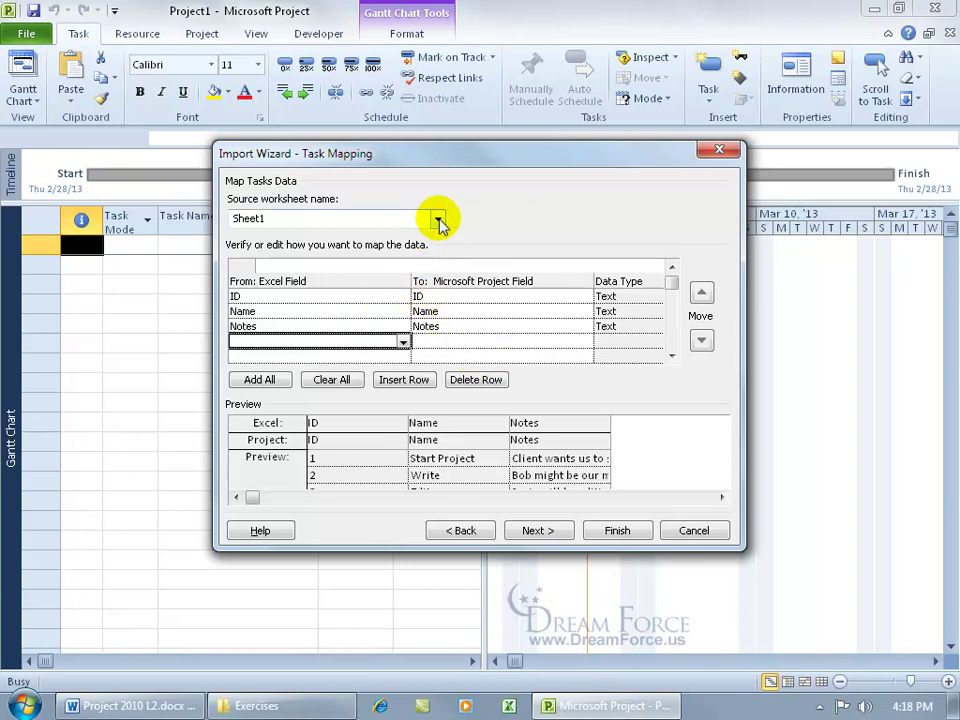
click(545, 535)
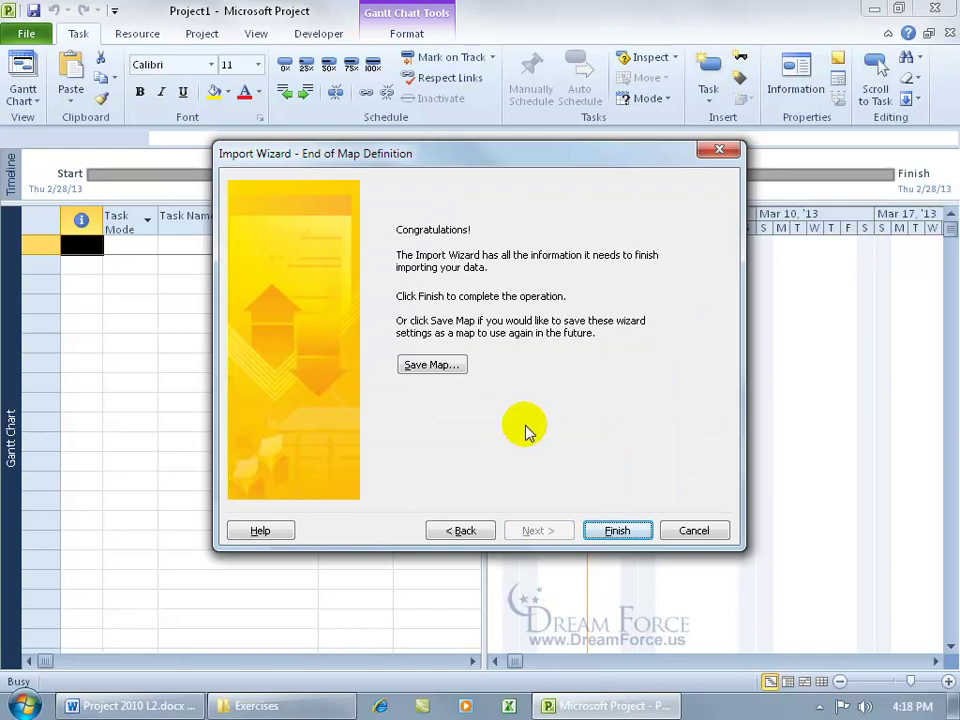
click(617, 531)
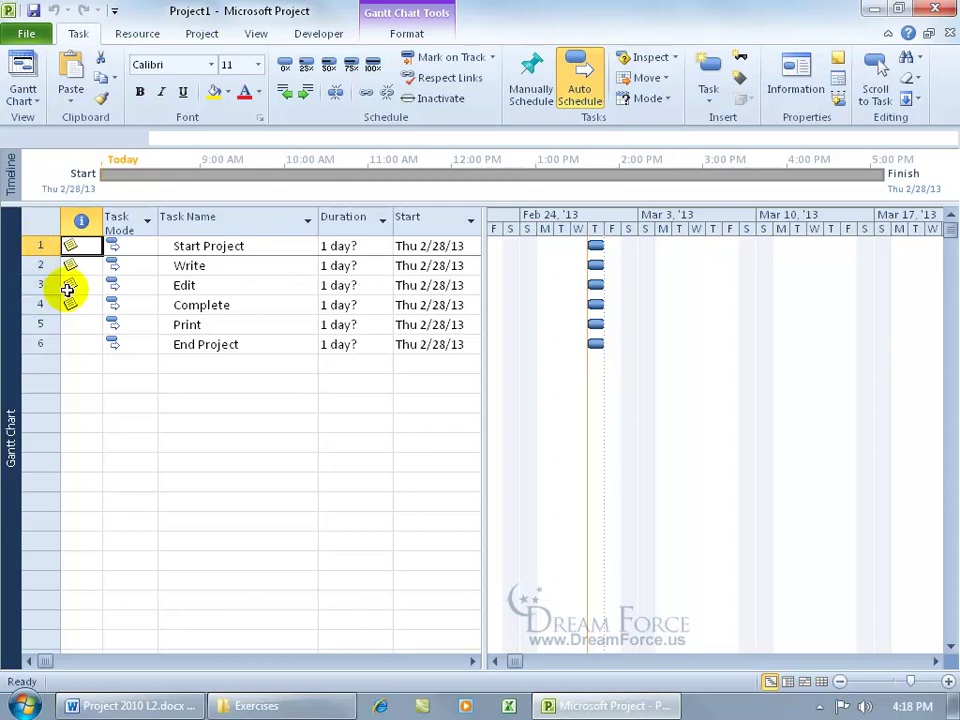
- Read the imported notes attached to the Start Project and Write tasks, and select the Print task's name
mouse_move(96, 247)
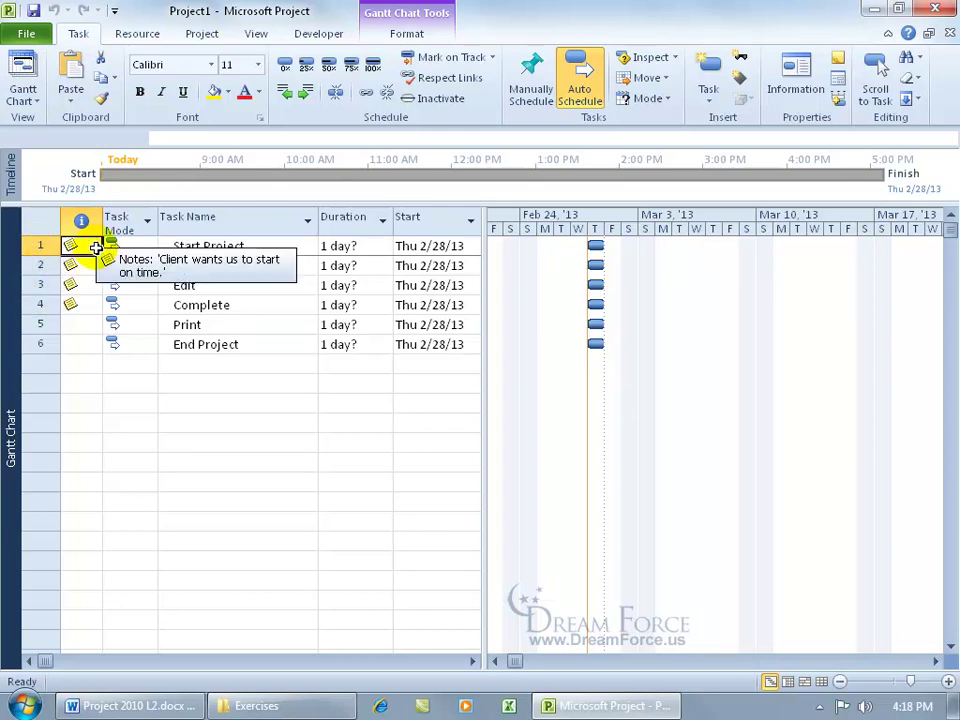
mouse_move(78, 266)
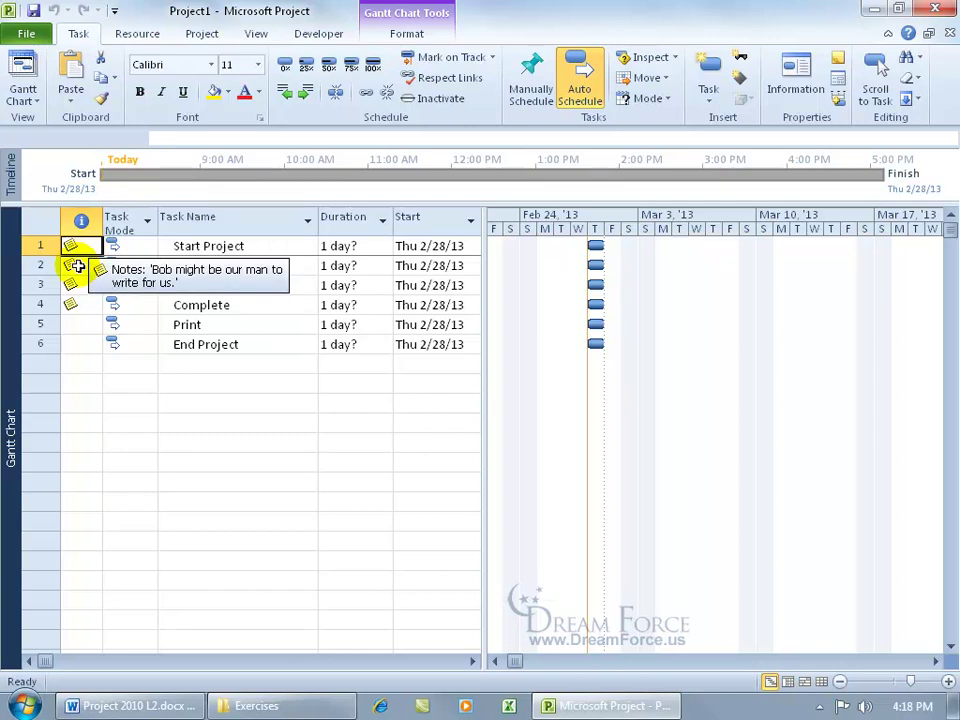
click(245, 328)
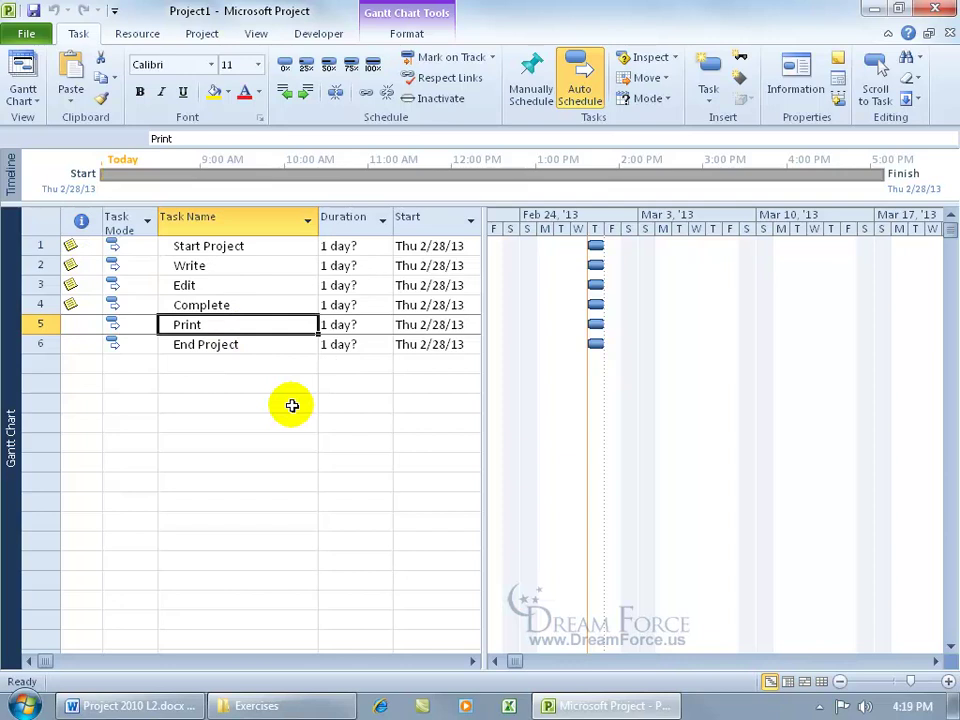
- Check the scheduling mode of the imported tasks and choose Auto Scheduled as the Start Project task's mode
mouse_move(141, 296)
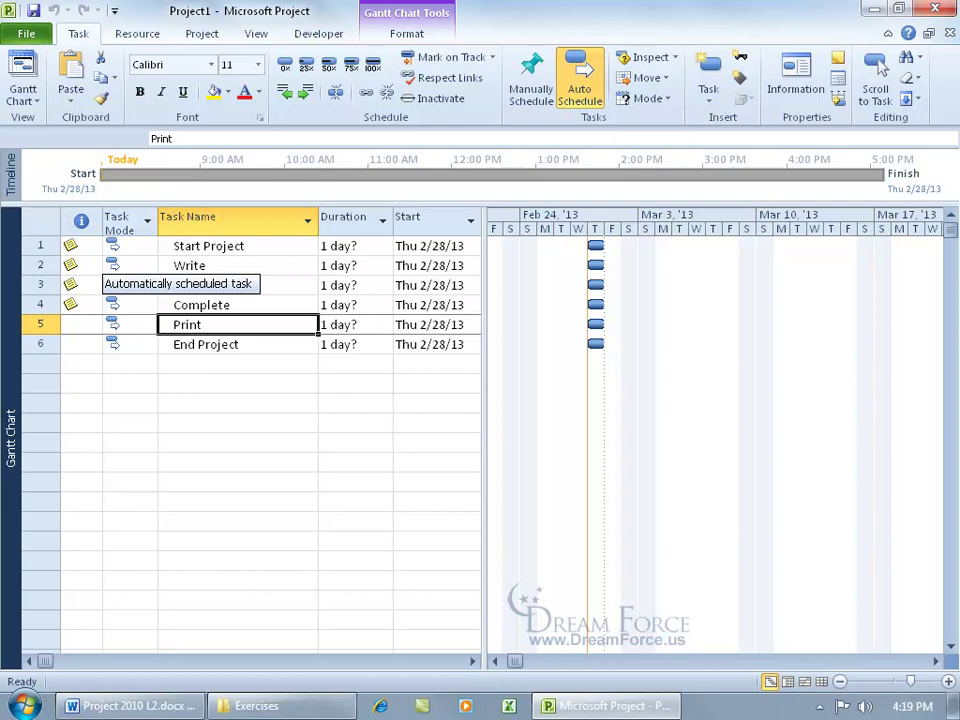
click(150, 248)
click(149, 246)
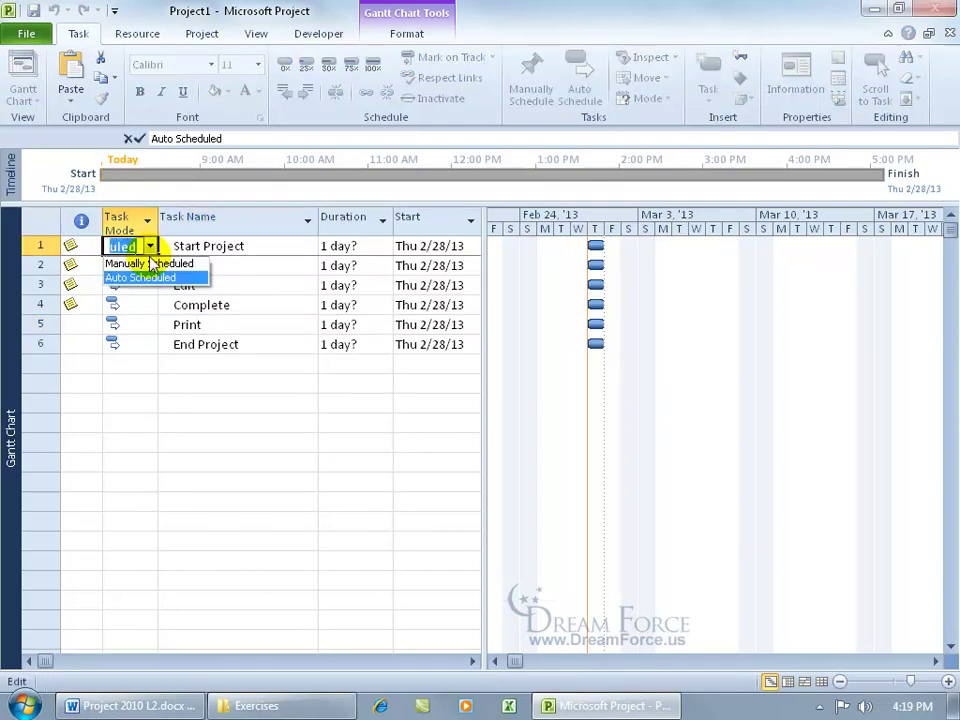
click(142, 277)
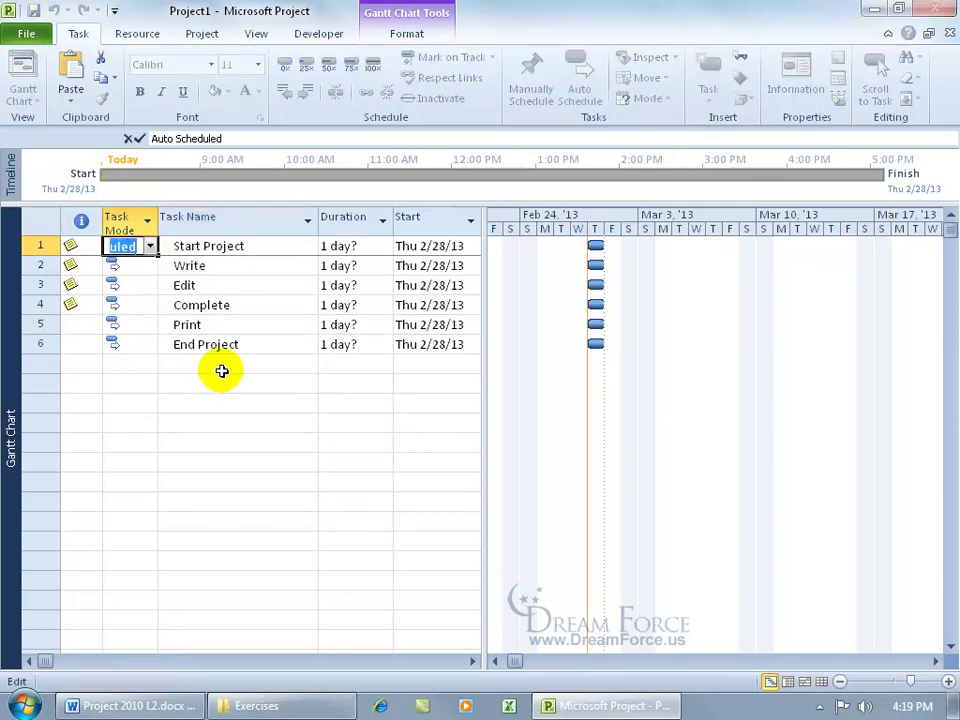